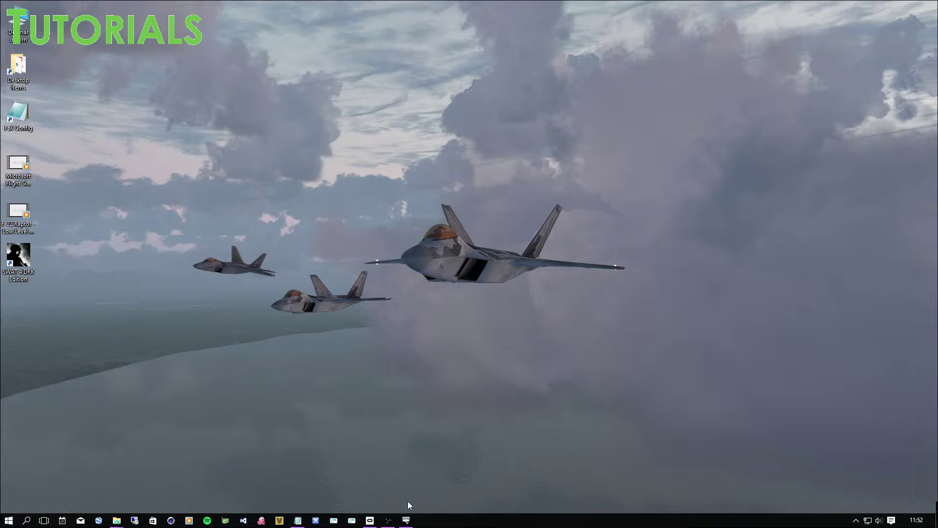
- Launch Arma 3 from its launcher with BattlEye disabled and reposition the game window
left_click(406, 519)
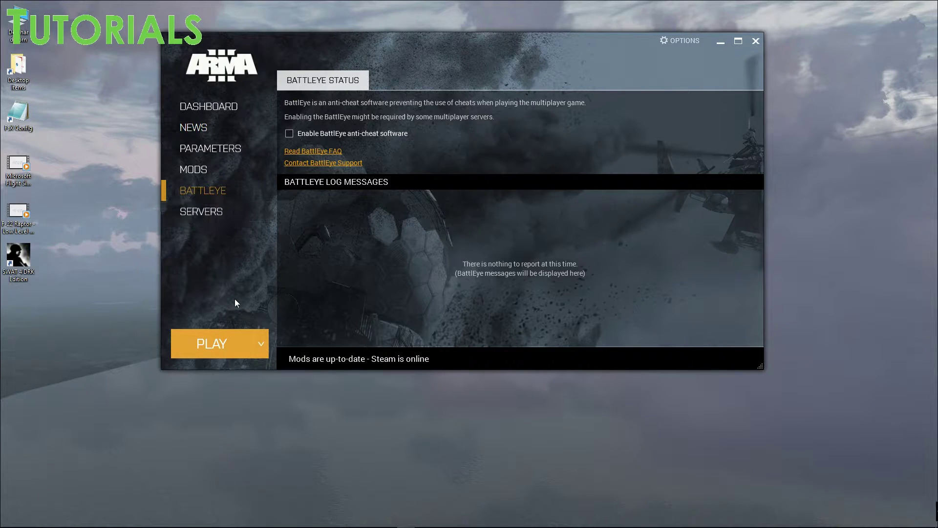
left_click(205, 350)
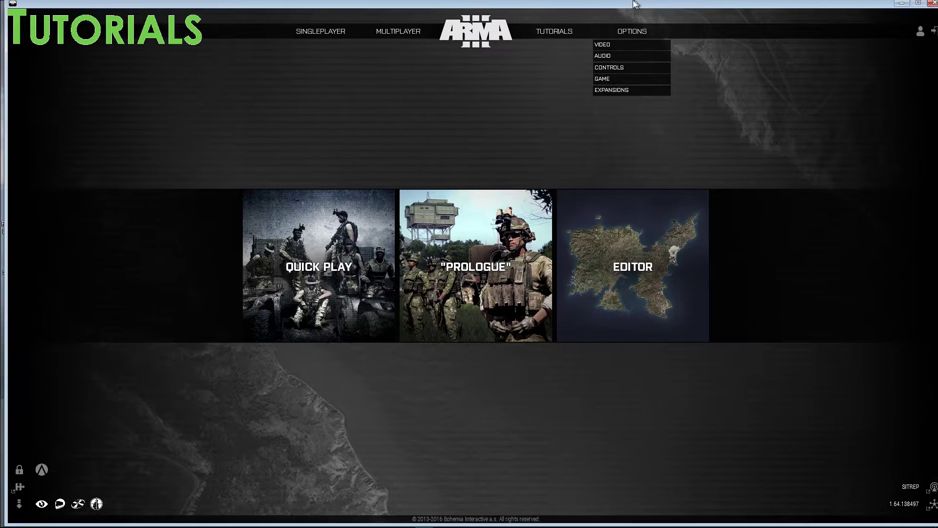
left_click_drag(635, 4, 631, 11)
- Try the Fullscreen Window display mode in the video display options, view the available modes, and cancel the dialog
mouse_move(626, 39)
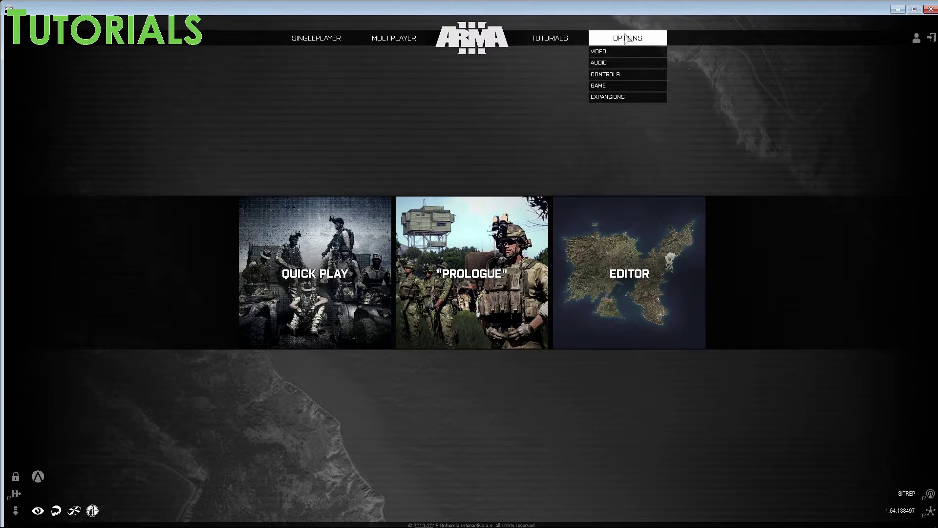
left_click(597, 50)
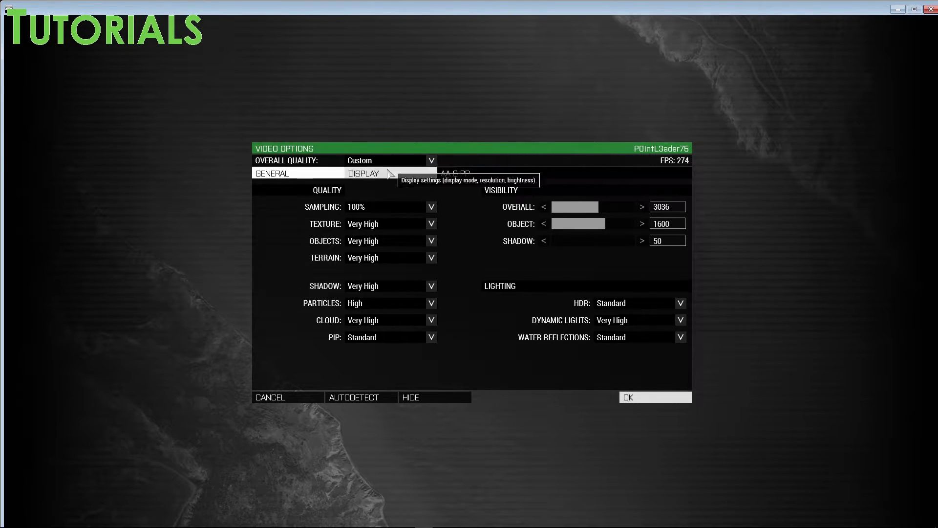
left_click(372, 176)
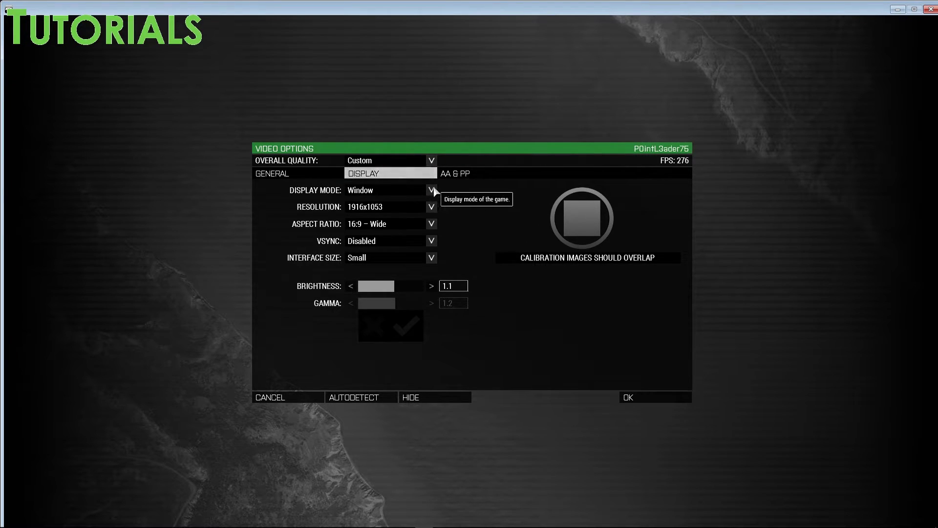
left_click(432, 190)
left_click(420, 223)
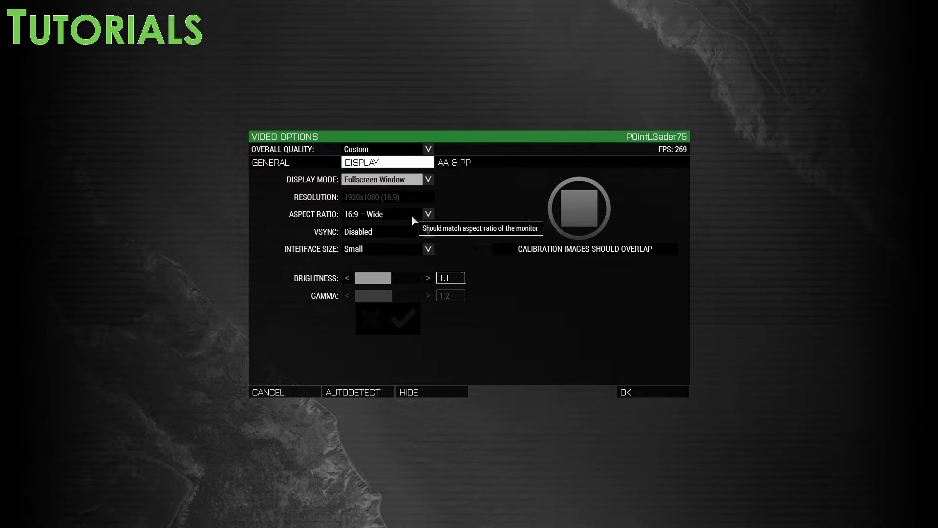
left_click(432, 181)
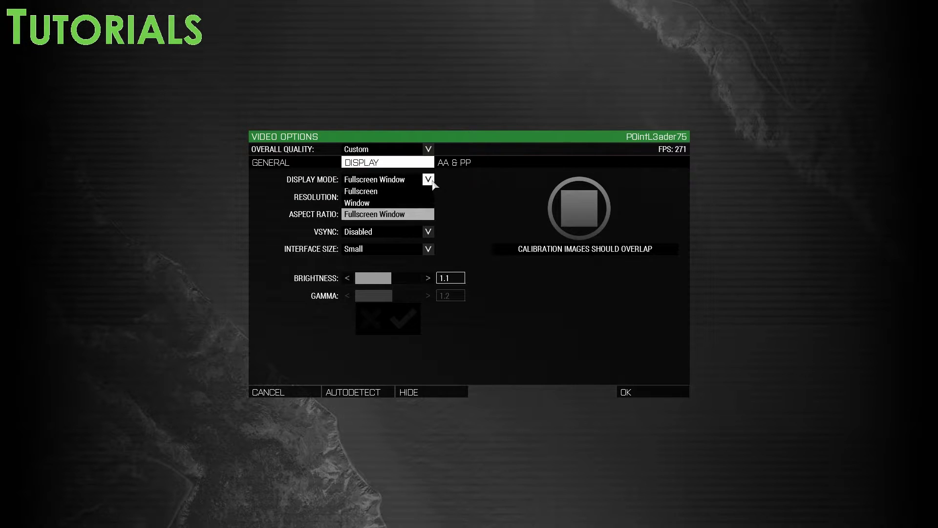
left_click(428, 179)
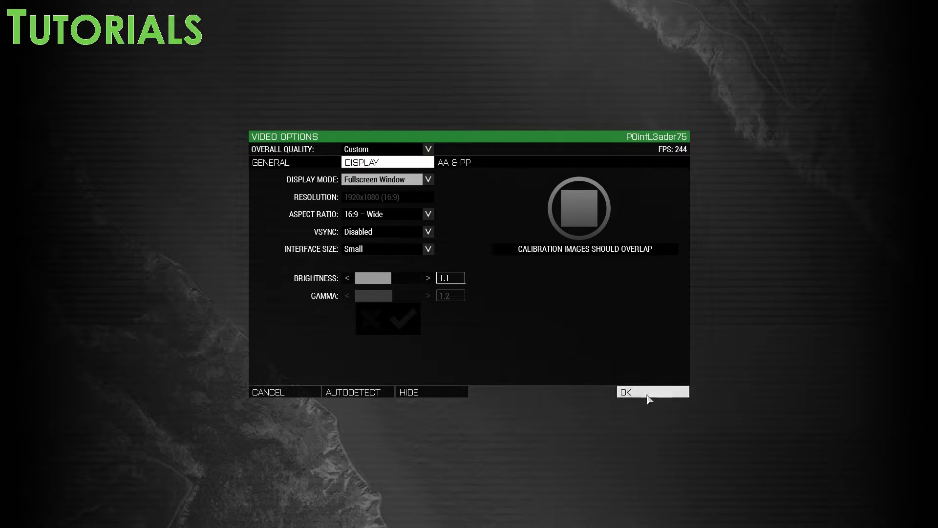
left_click(279, 394)
- Examine the HUD layout customization and its preset setting in the game options, and leave without saving
mouse_move(614, 34)
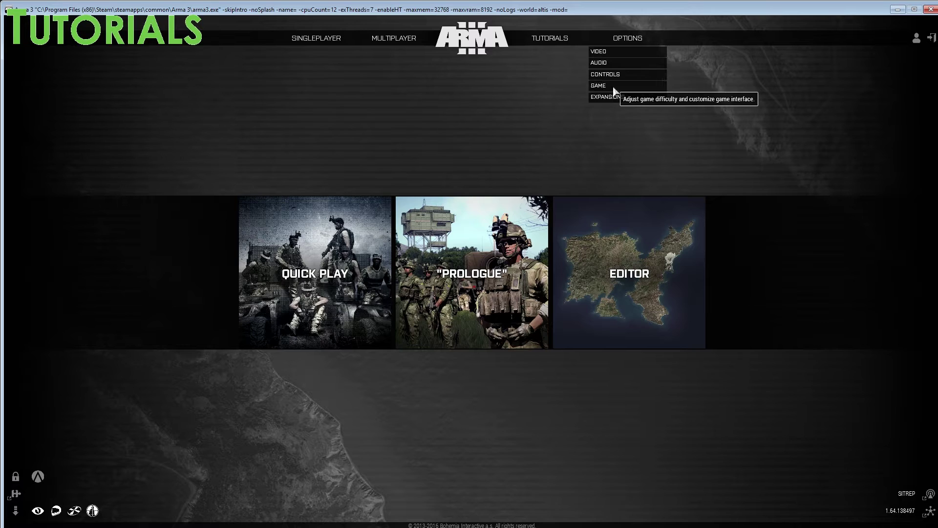
left_click(613, 87)
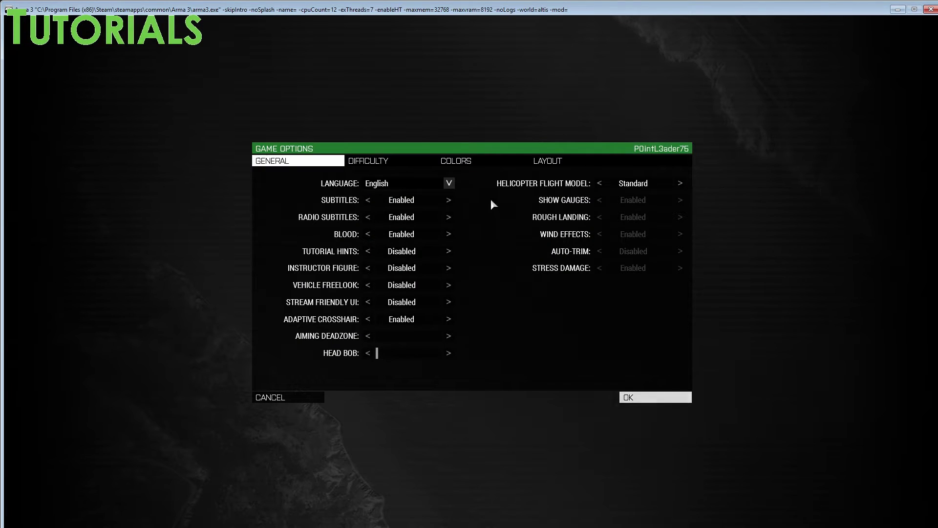
left_click(548, 164)
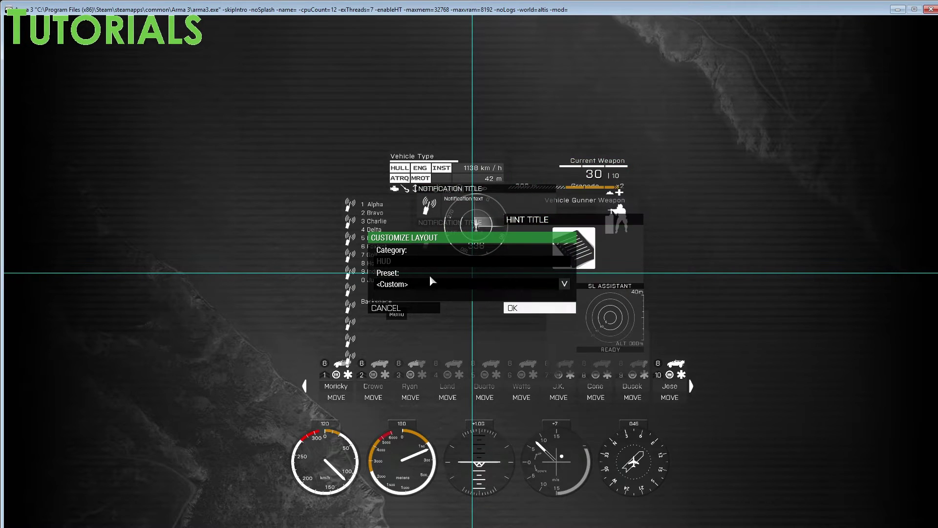
left_click(450, 287)
left_click(448, 288)
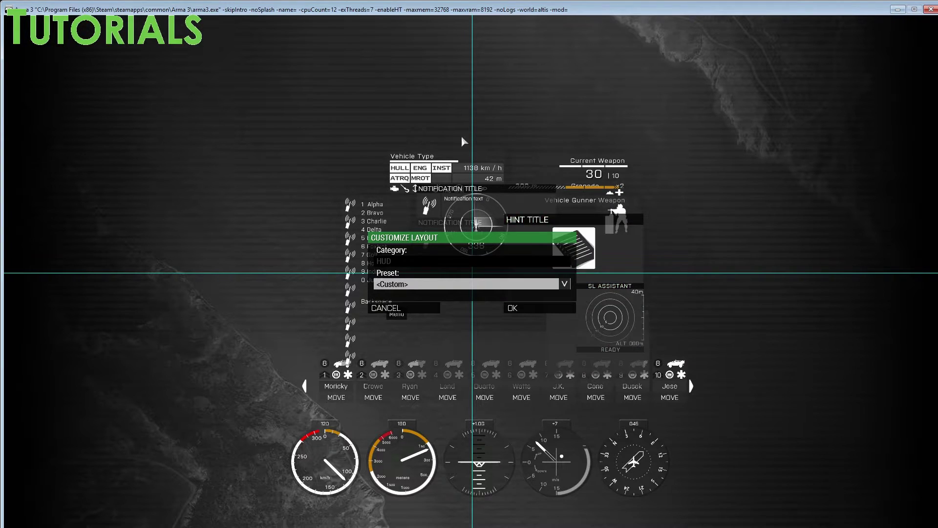
left_click(406, 309)
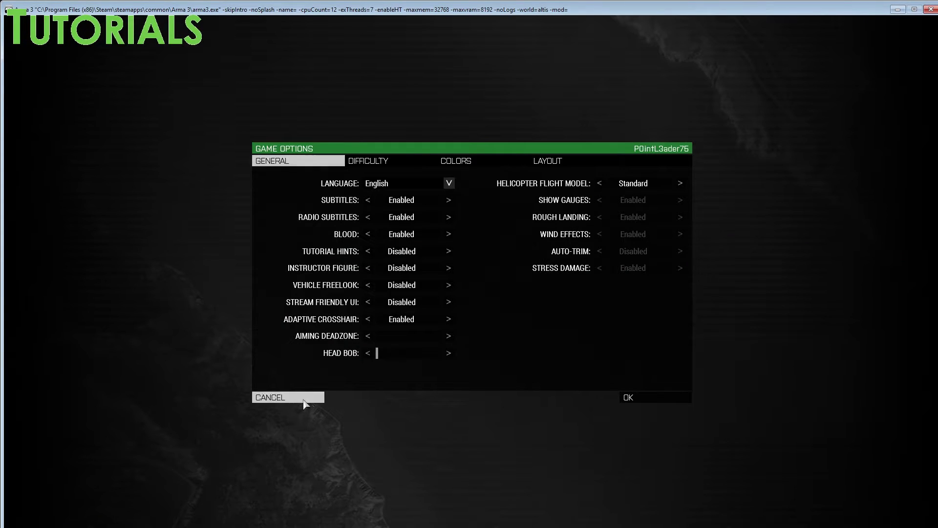
left_click(307, 399)
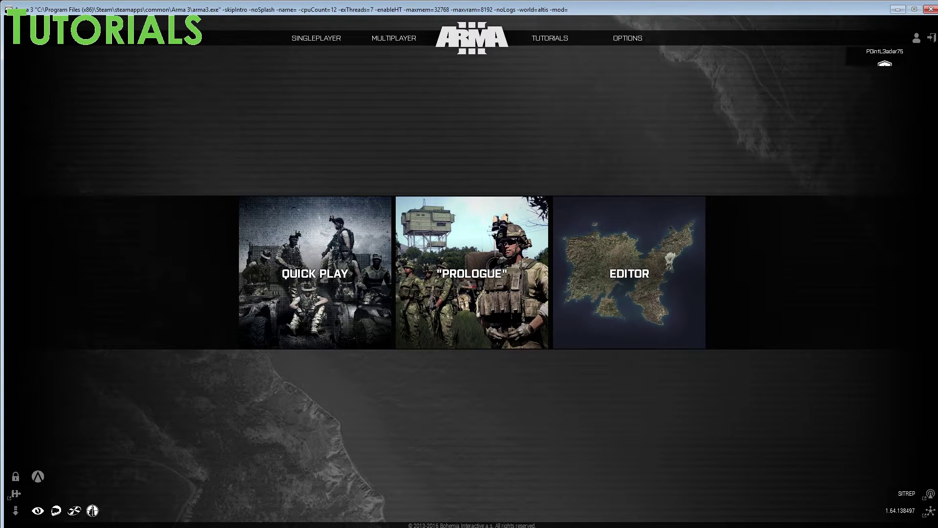
- Close the Arma 3 game and minimize its launcher
left_click(931, 9)
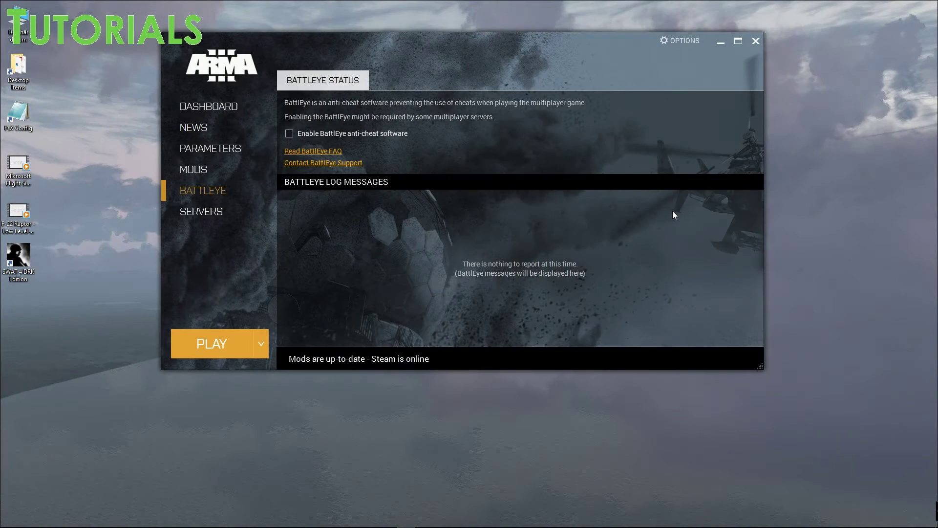
left_click(721, 42)
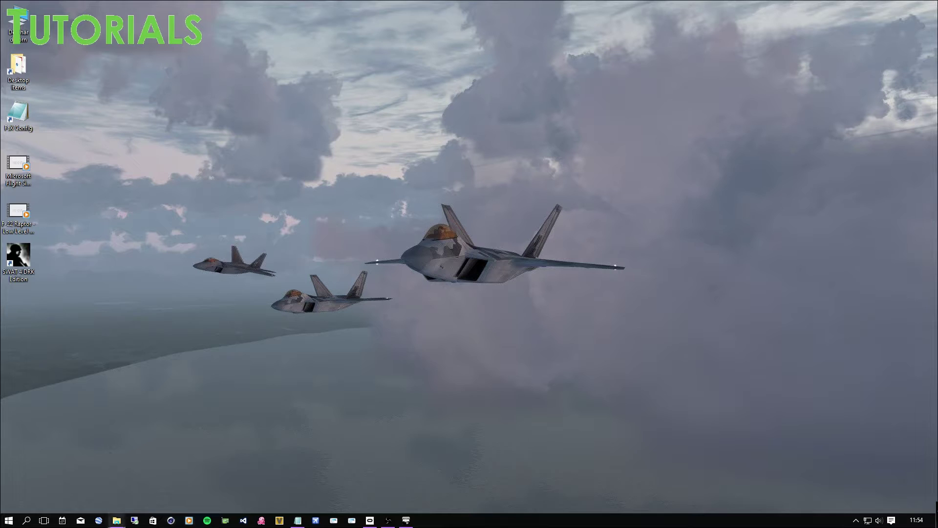
- In File Explorer, open the LibOVRWrapper-1.0 folder under Downloads, Oculus Rift in a separate window and select LibOVRRT64_0_8.dll
mouse_move(116, 519)
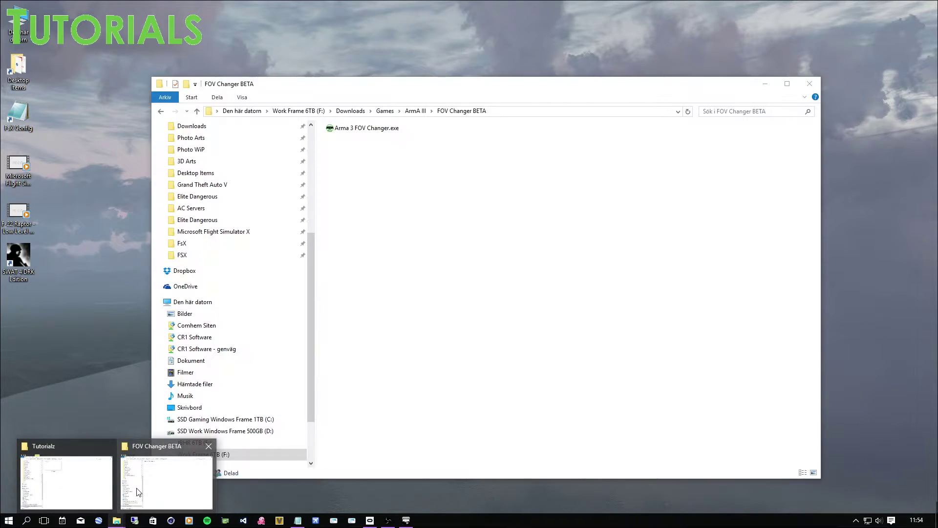
left_click(139, 503)
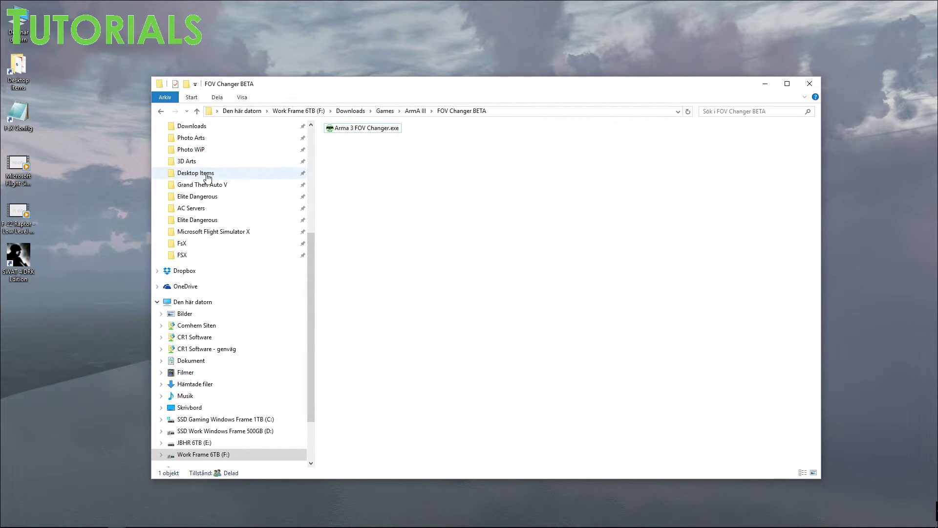
right_click(191, 127)
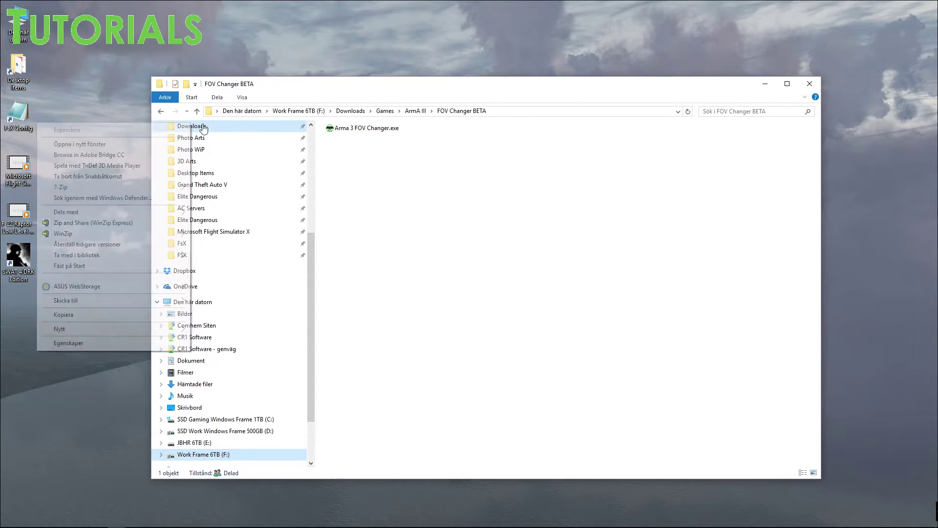
left_click(132, 144)
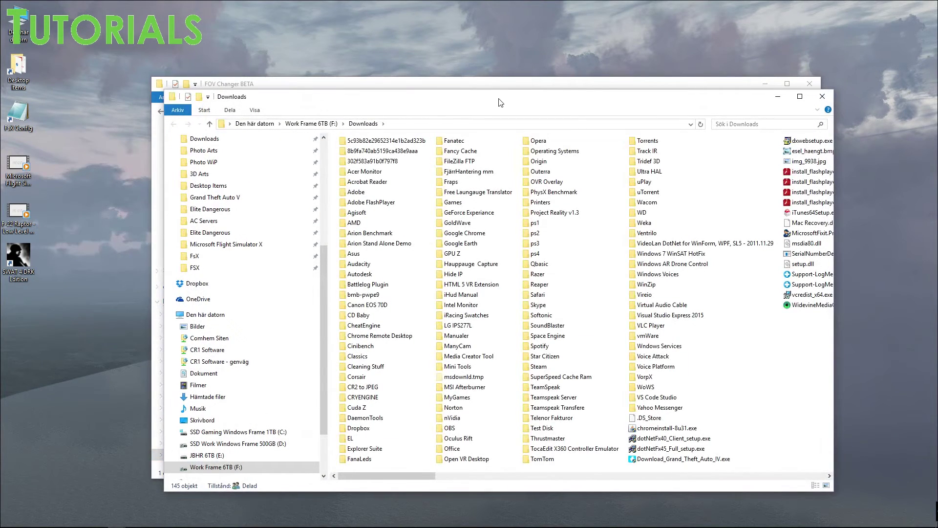
left_click_drag(498, 98, 465, 122)
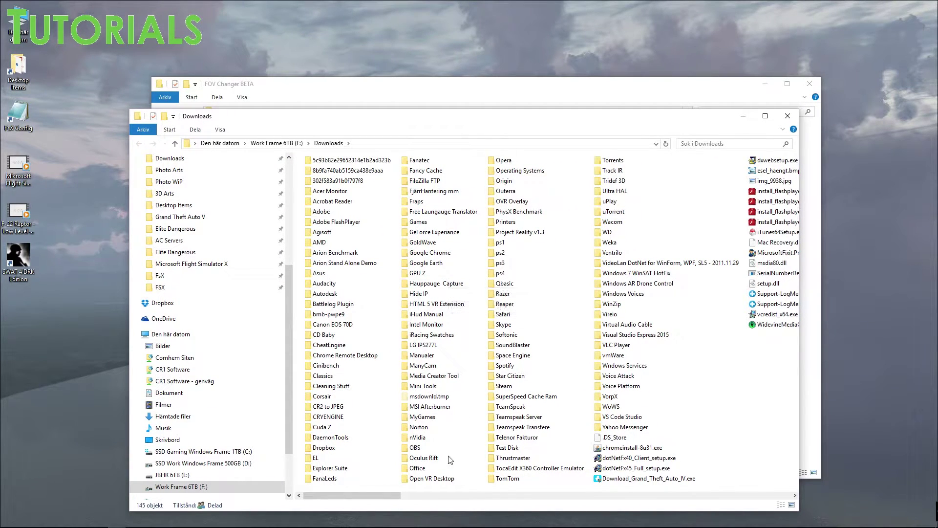
left_click(409, 459)
double_click(407, 459)
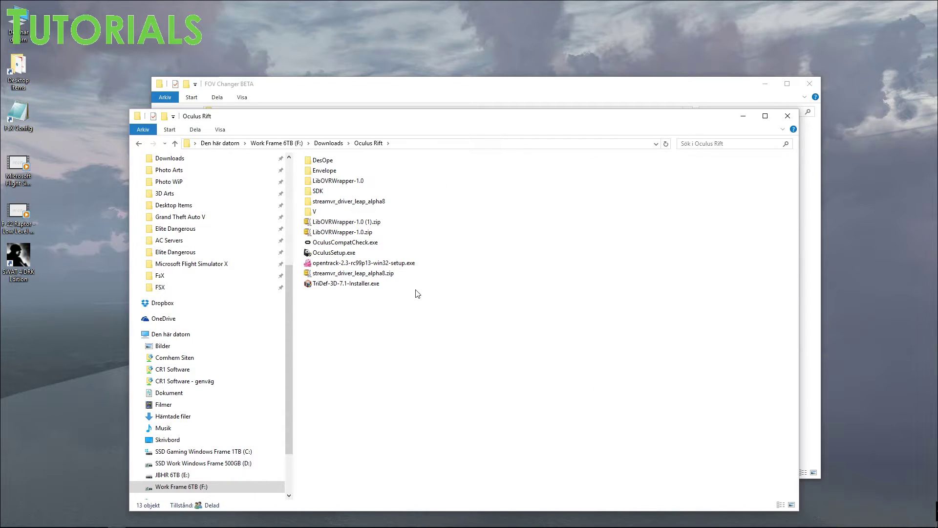
double_click(310, 181)
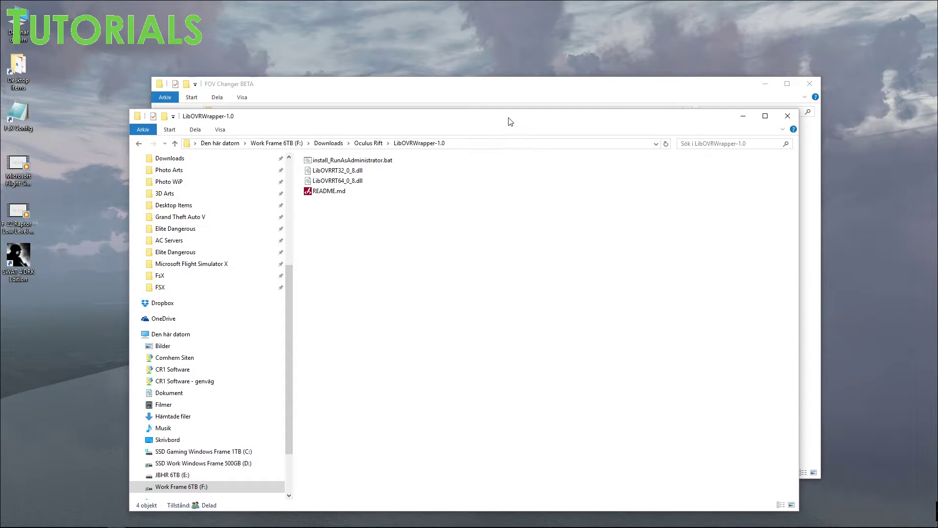
left_click_drag(508, 124, 601, 117)
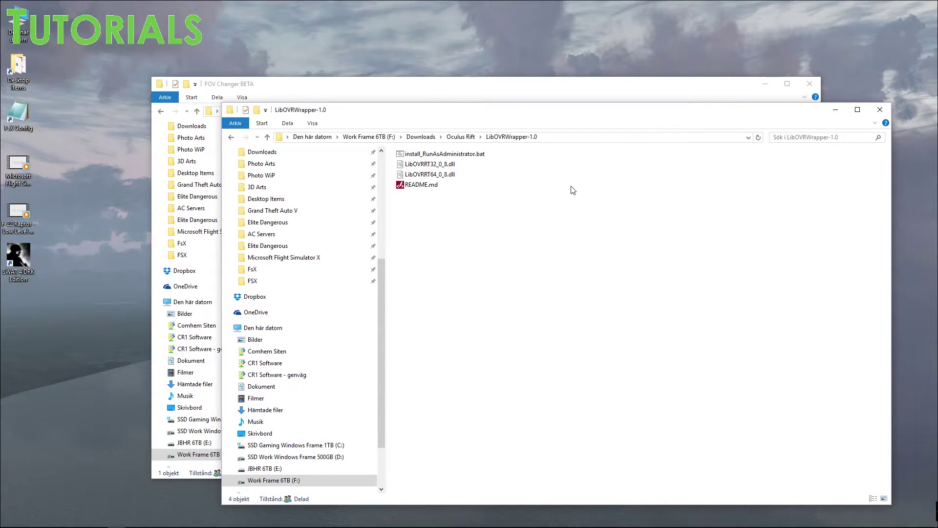
left_click(441, 179)
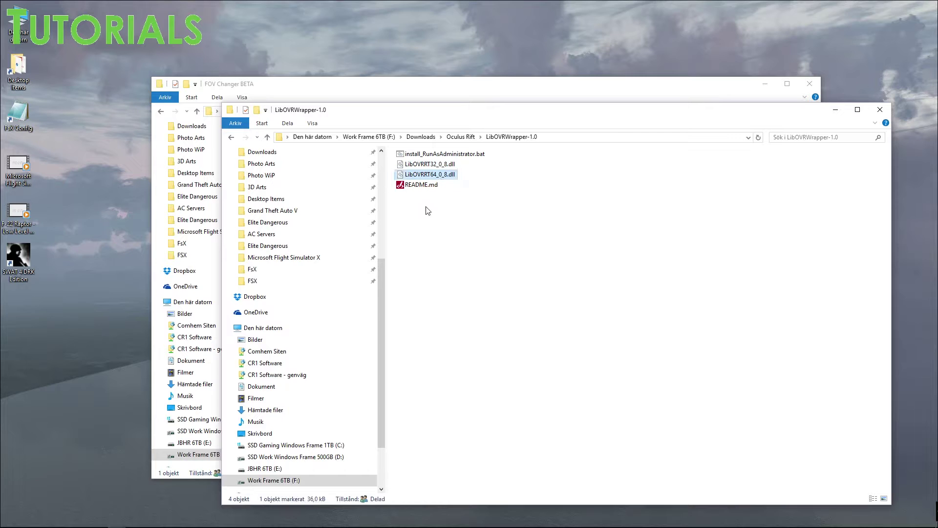
- Open the Windows folder on the C: drive in another window and arrange it over the wrapper folder
double_click(7, 24)
double_click(548, 258)
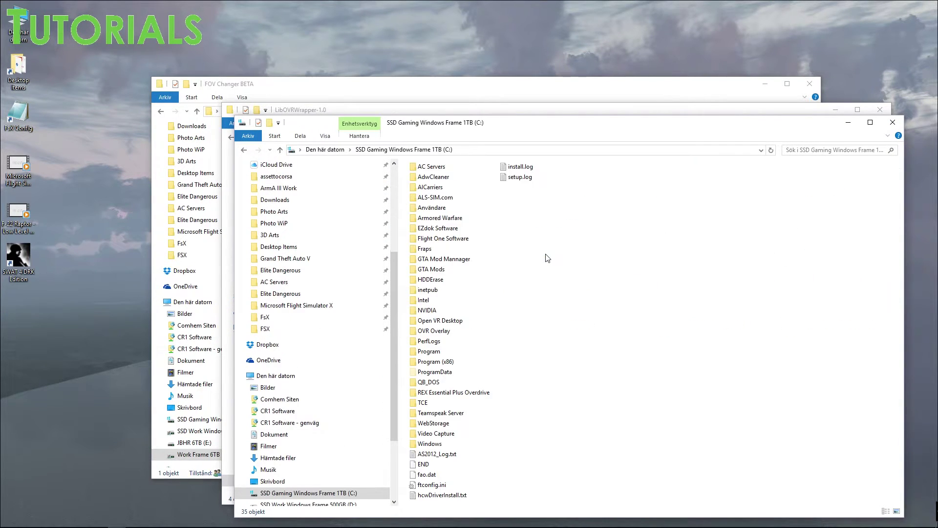
double_click(414, 443)
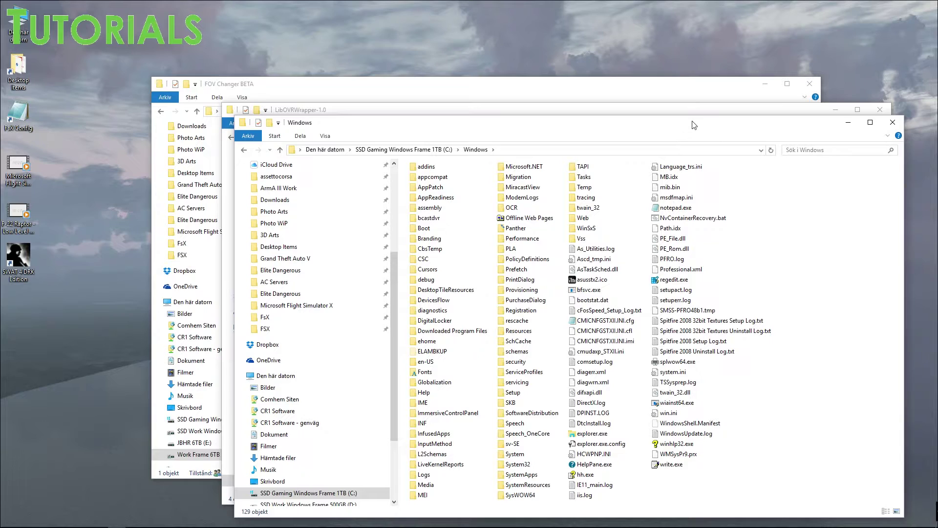
left_click_drag(695, 124, 823, 203)
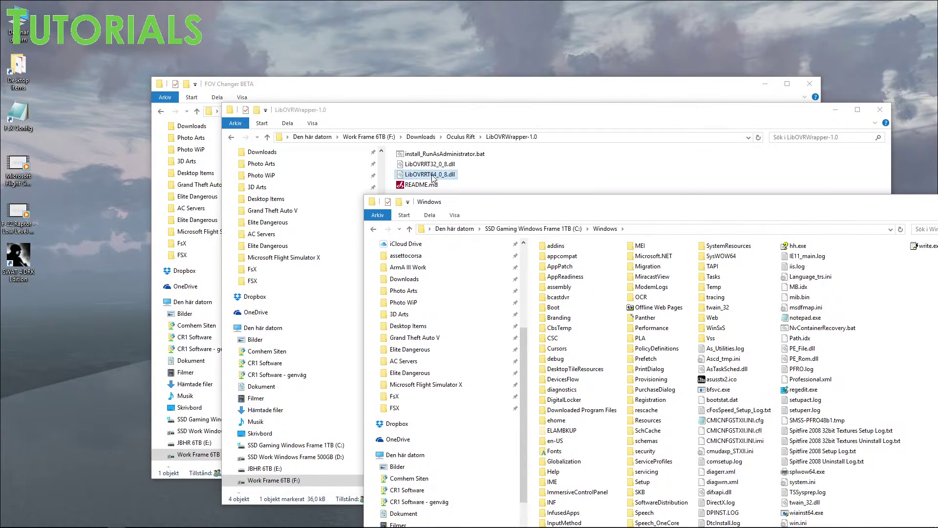
left_click_drag(638, 201, 558, 71)
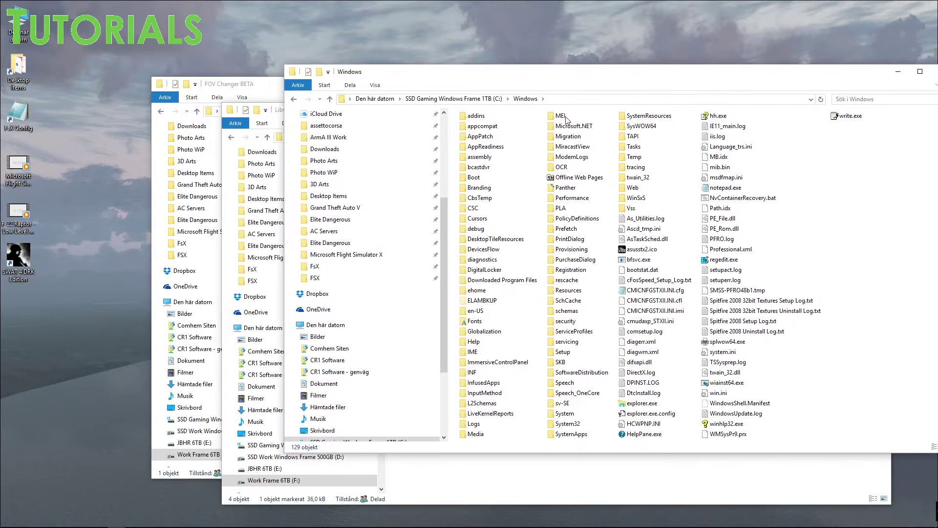
- Open the System folder inside Windows and check the LibOVRRT32_0_8.dll file there
left_click(557, 428)
double_click(562, 414)
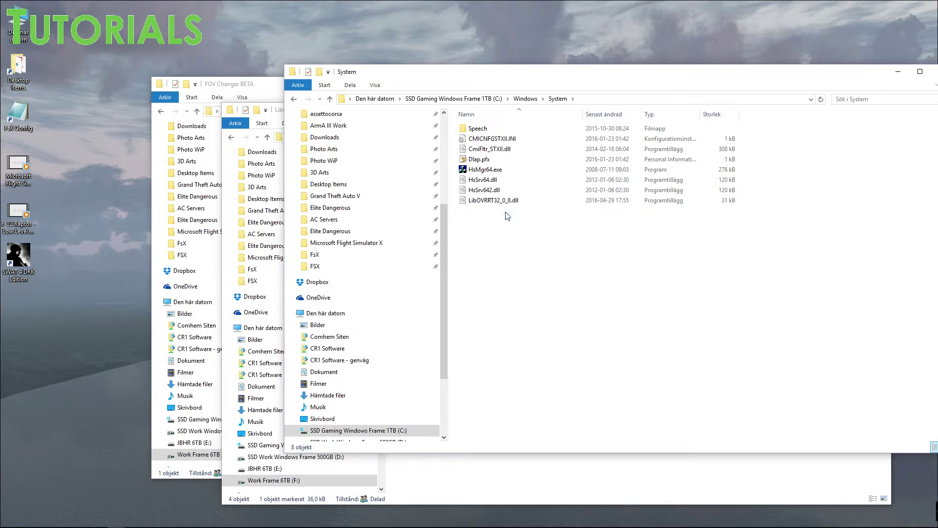
left_click(477, 202)
left_click(538, 313)
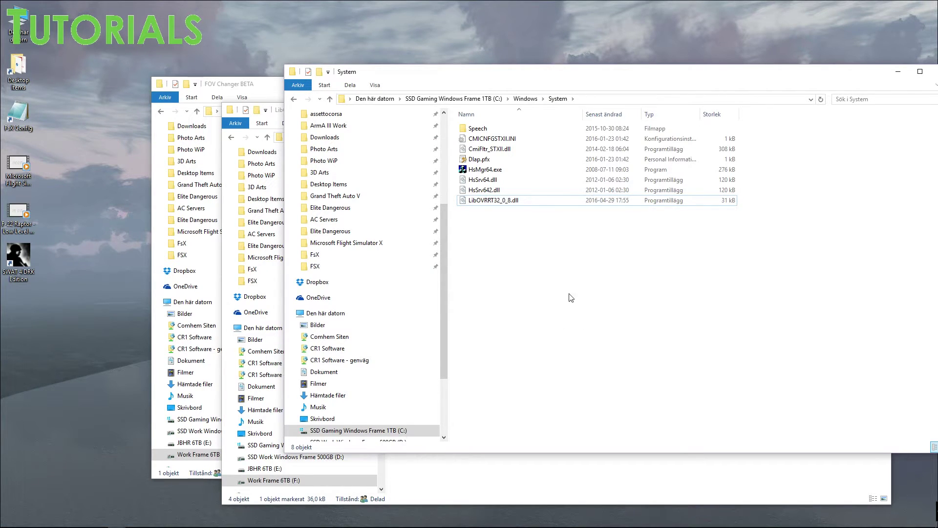
- Return to the Windows folder, close it and the LibOVRWrapper-1.0 window, and minimize the FOV Changer BETA window
left_click(525, 98)
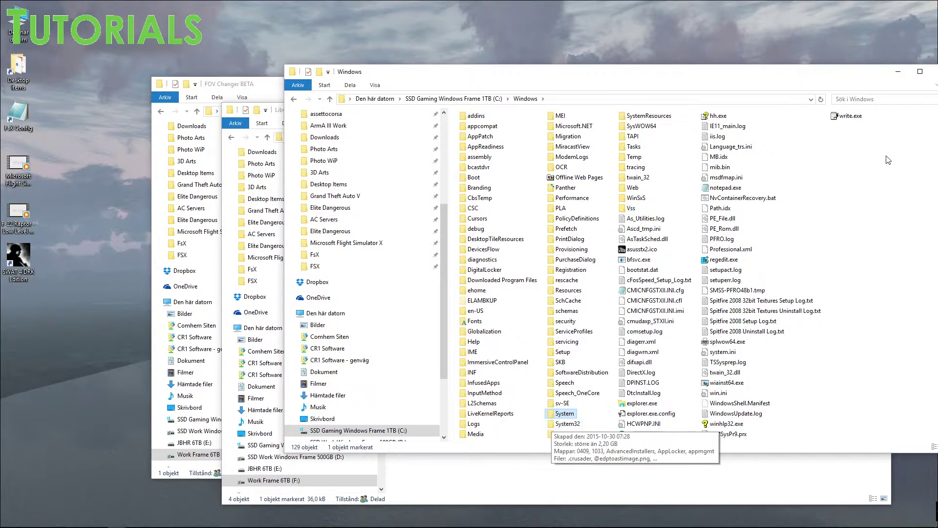
left_click_drag(833, 75, 748, 88)
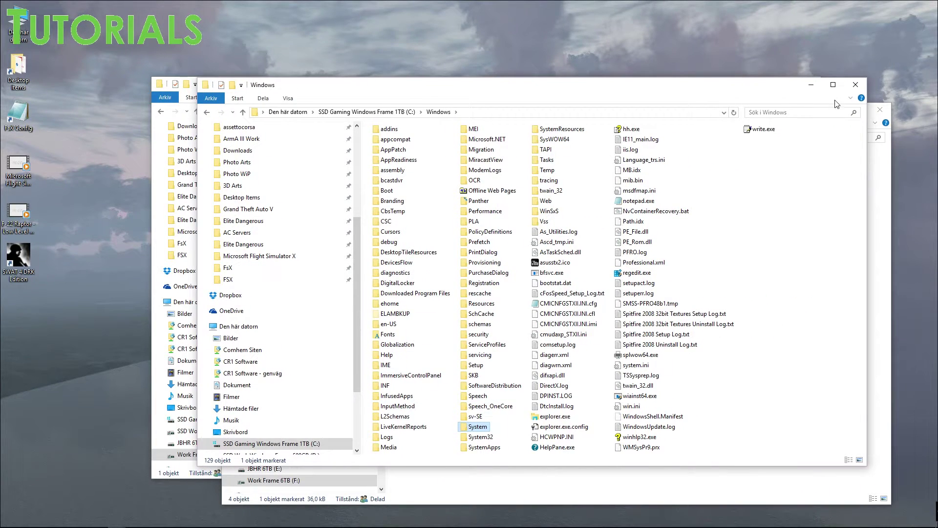
left_click(855, 85)
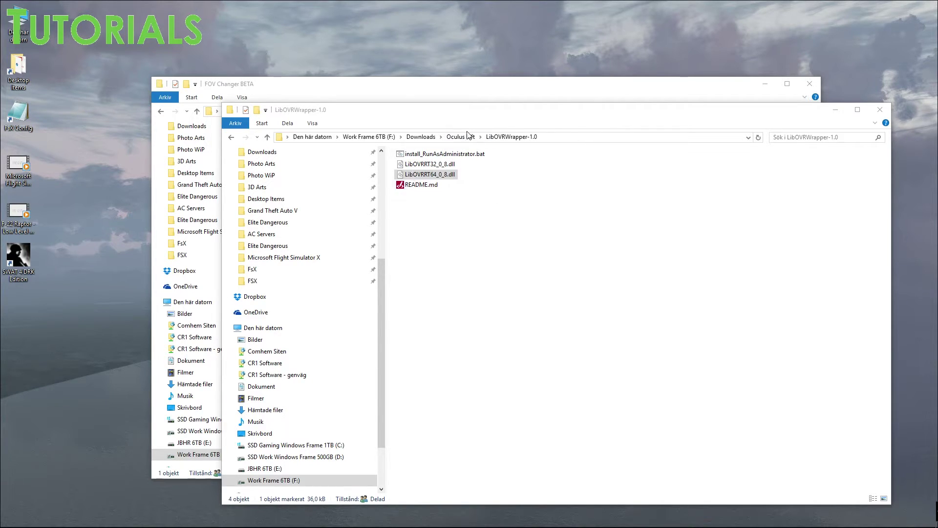
left_click(887, 104)
left_click(765, 84)
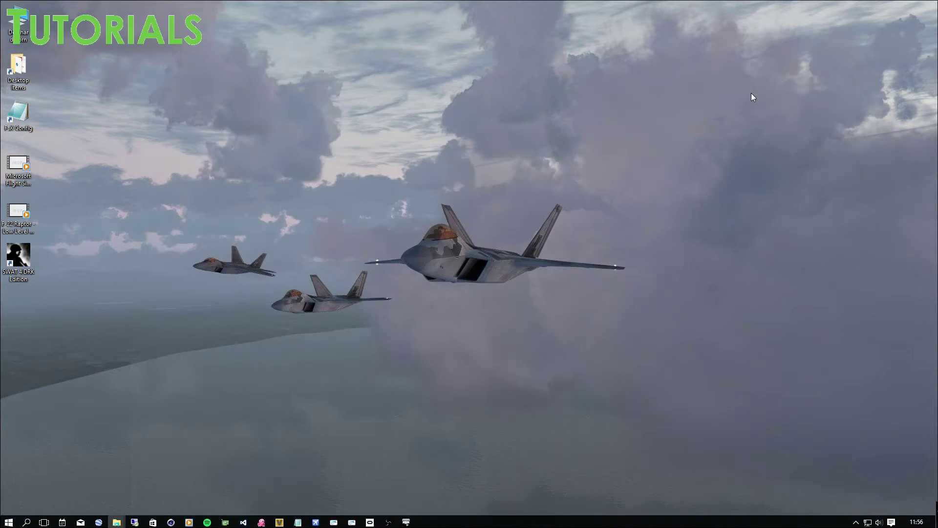
- Open opentrack, keep Oculus Rift runtime 0.8.0 -- HMD as the input, and check its yaw spring settings without changing them
left_click(262, 521)
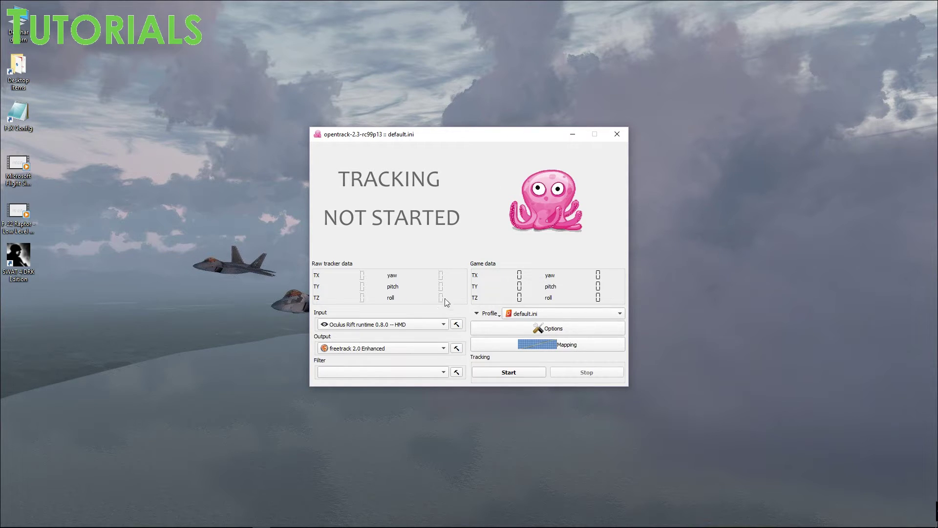
left_click(442, 324)
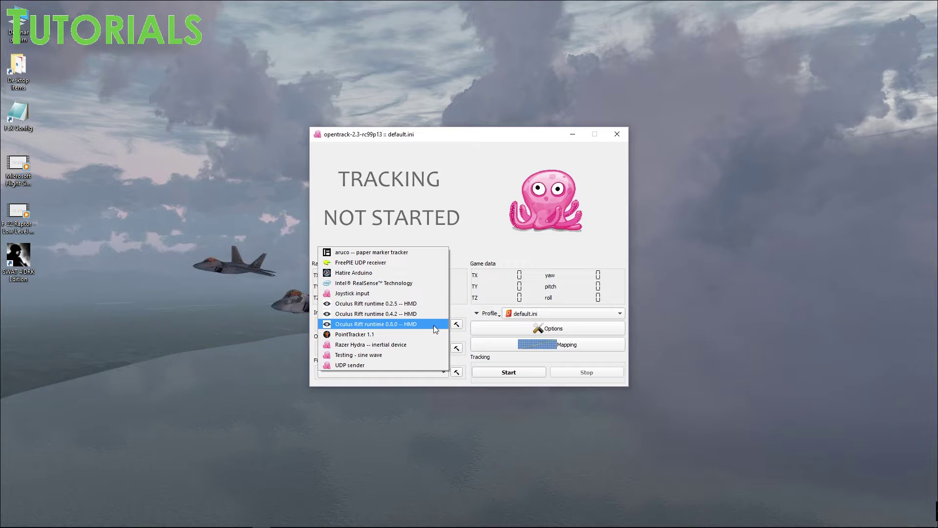
left_click(457, 326)
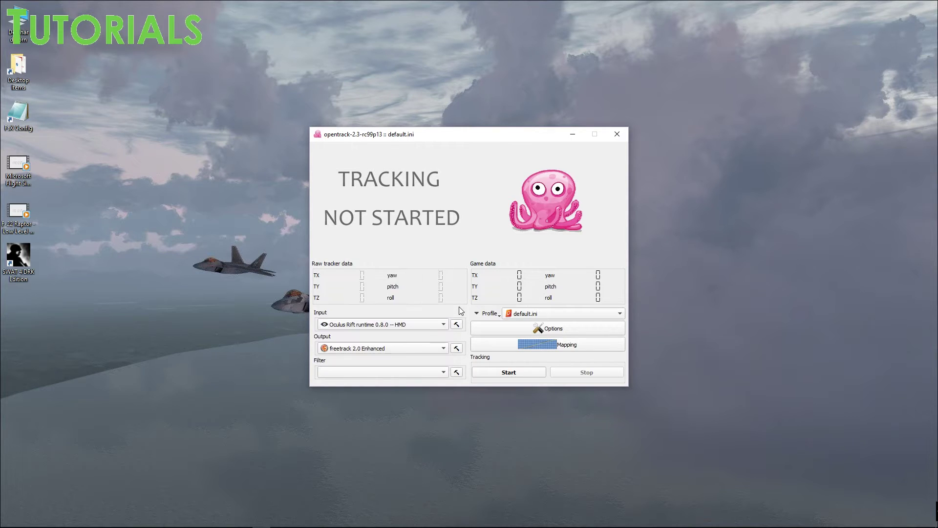
left_click(456, 325)
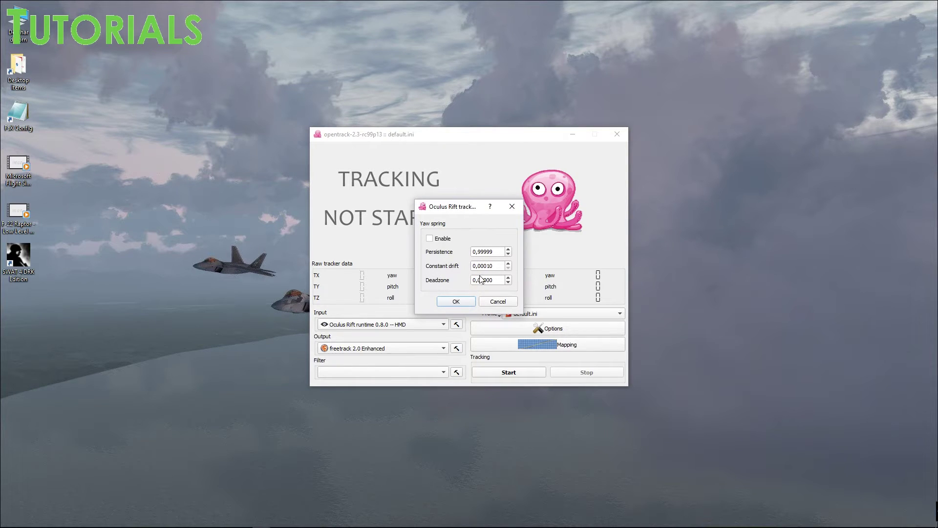
left_click(497, 304)
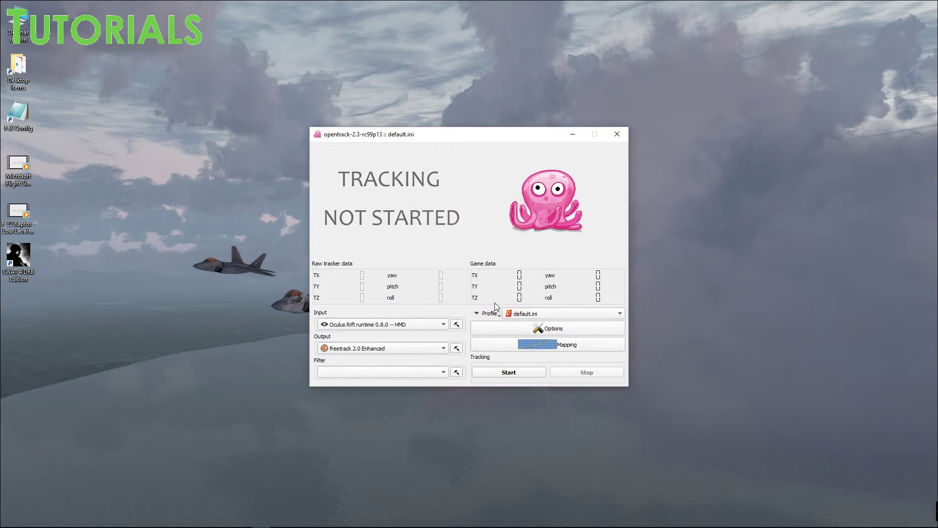
- Choose freetrack 2.0 Enhanced as the output and set its interface to Use TrackIR, hide FreeTrack
left_click(421, 349)
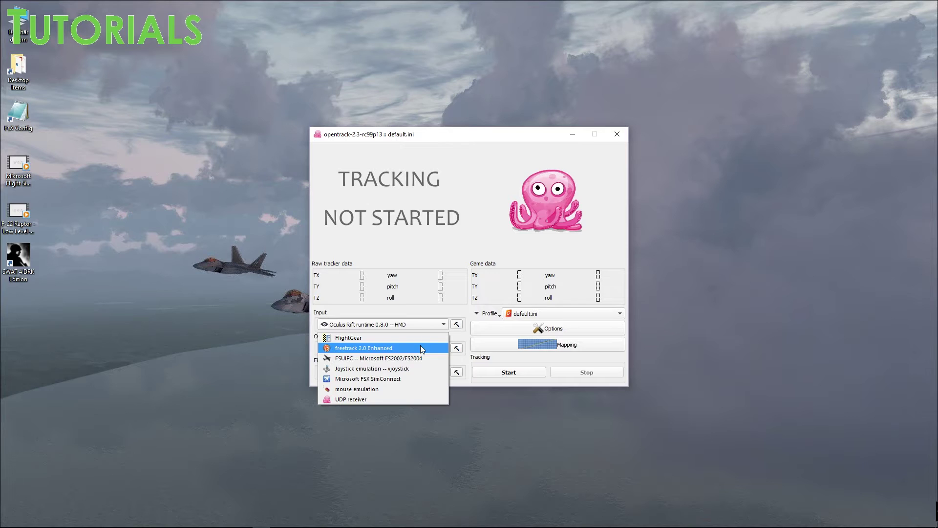
left_click(391, 350)
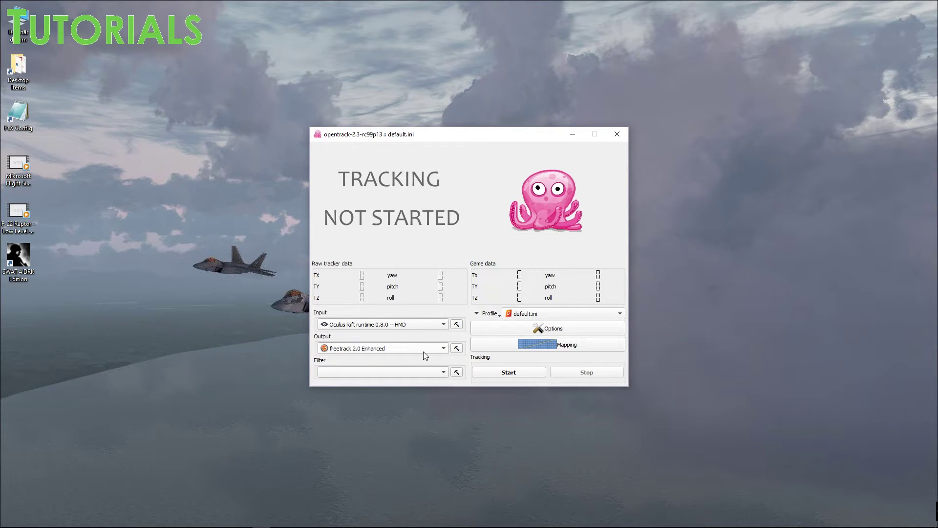
left_click(456, 348)
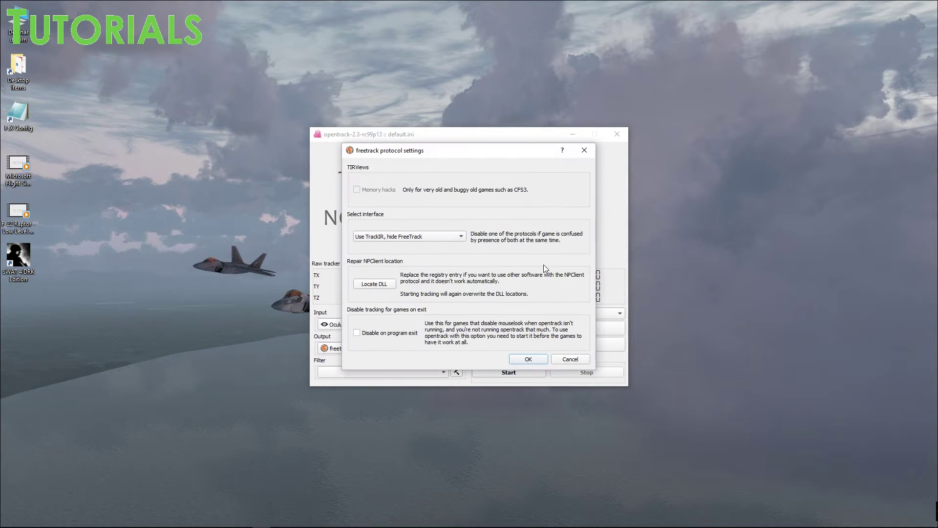
left_click(420, 239)
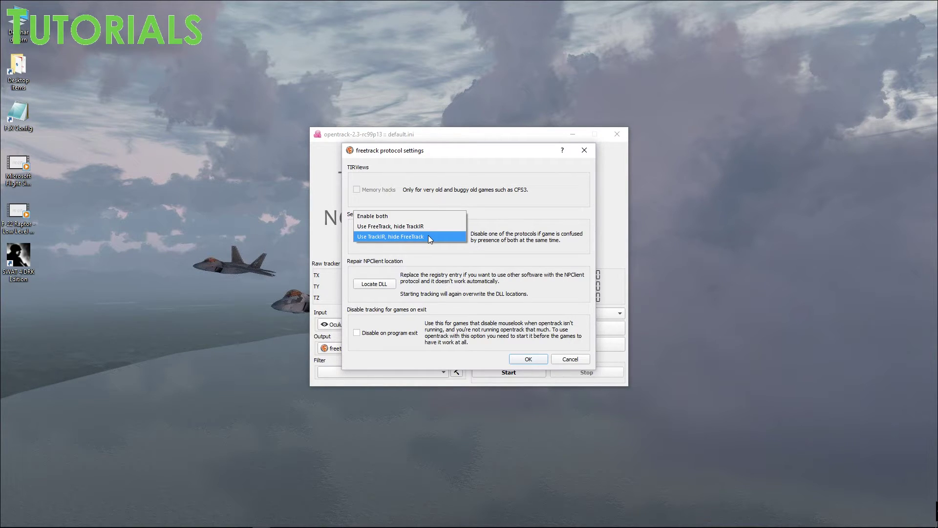
left_click(428, 235)
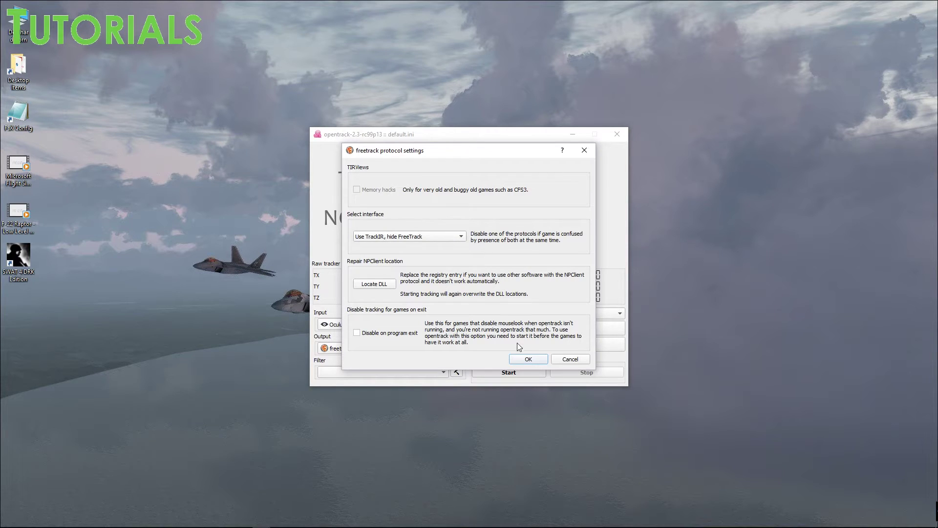
left_click(528, 359)
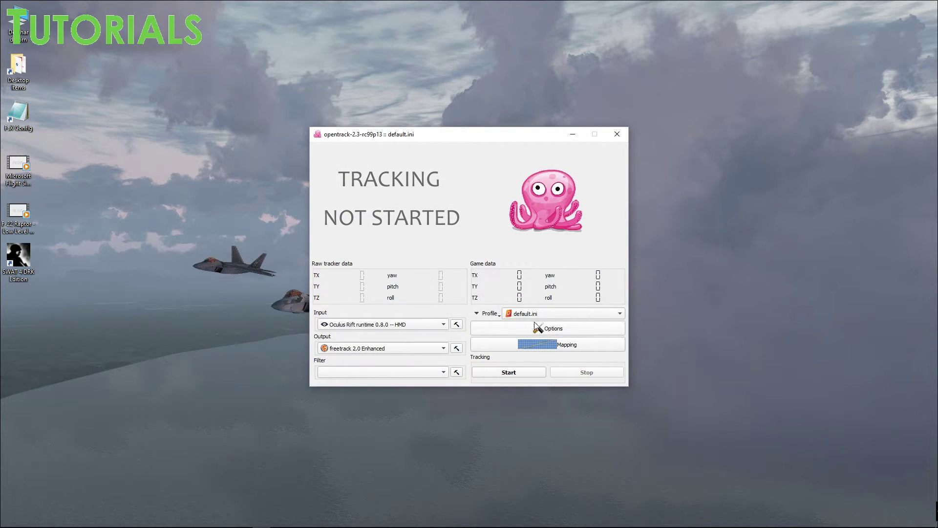
- Open the opentrack options and review the global shortcuts, camera offset and output axis settings
left_click(534, 330)
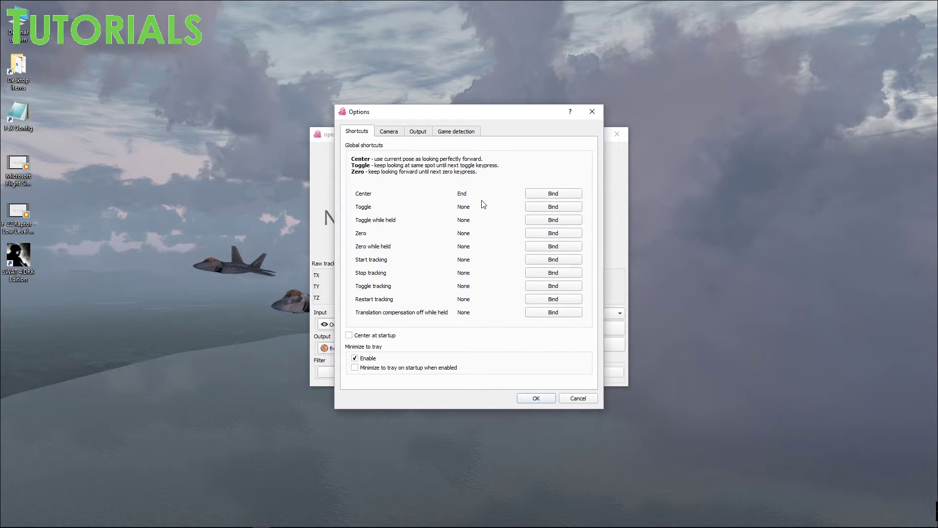
left_click(390, 132)
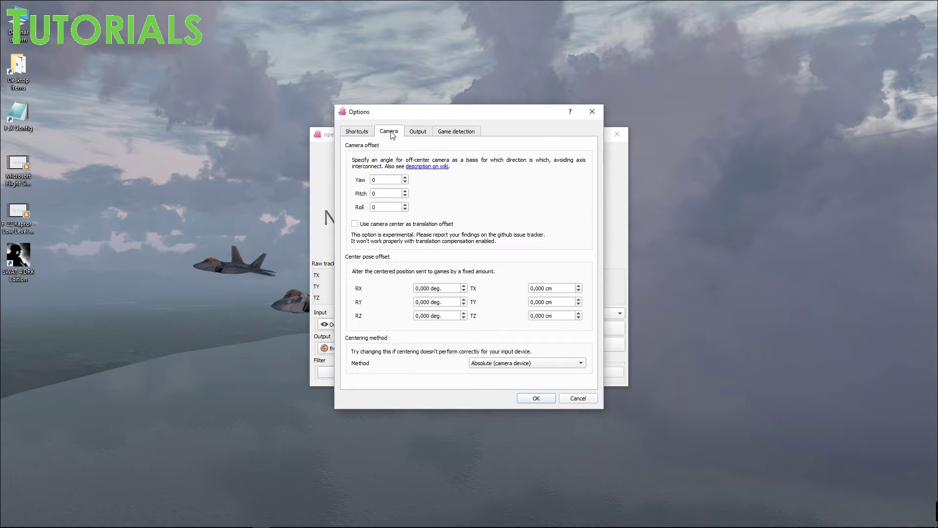
left_click(419, 133)
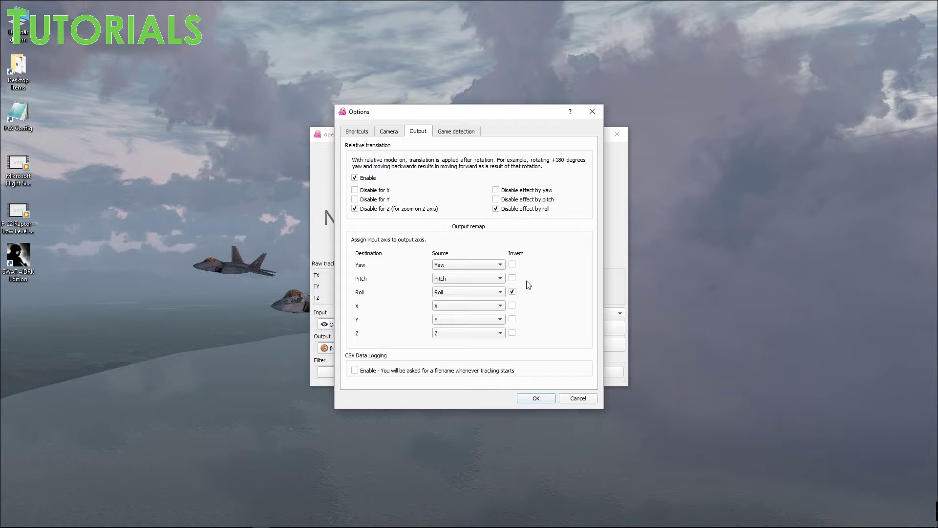
- In the game detection options, assign the default.ini profile to arma3.exe, check the executable selection dialog, and accept the options
left_click(457, 131)
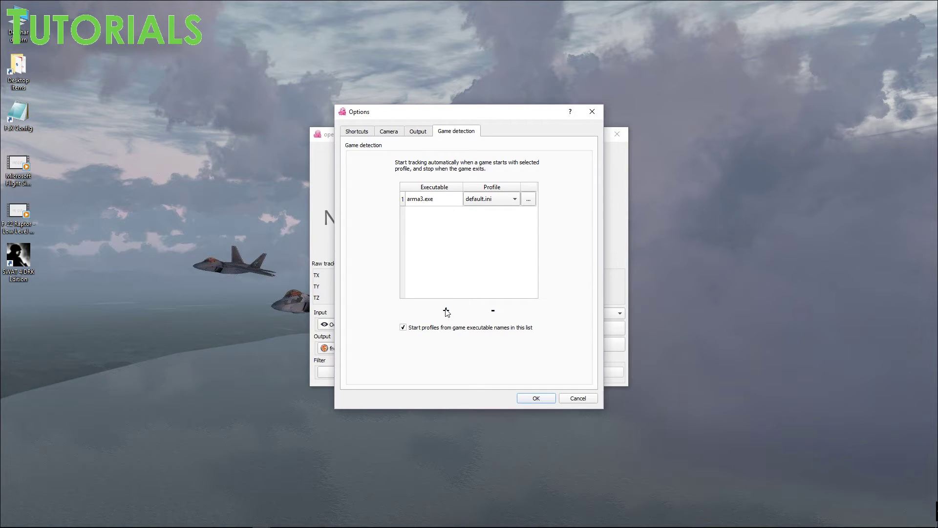
left_click(515, 200)
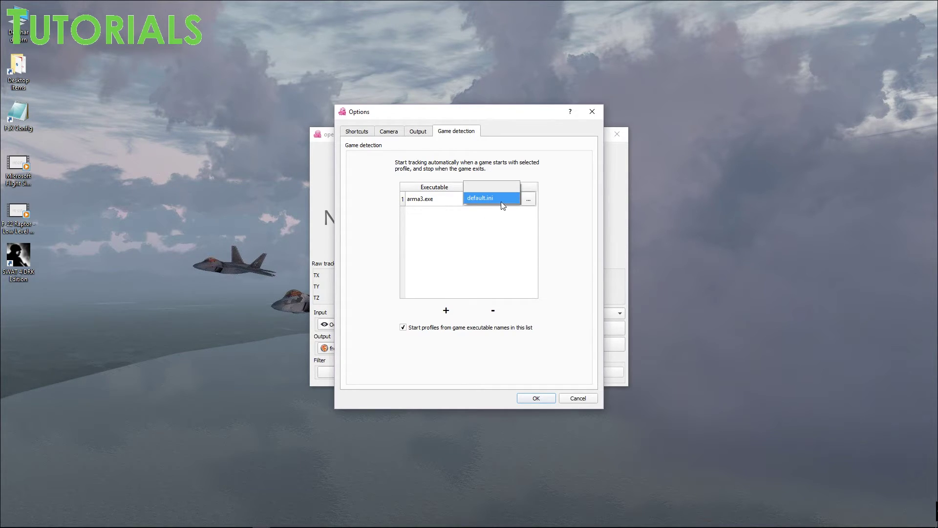
left_click(500, 199)
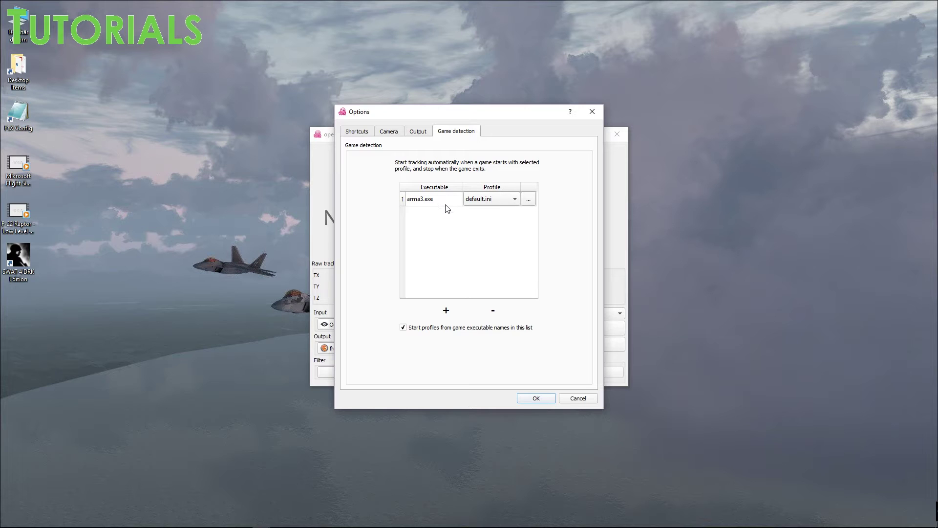
left_click(528, 199)
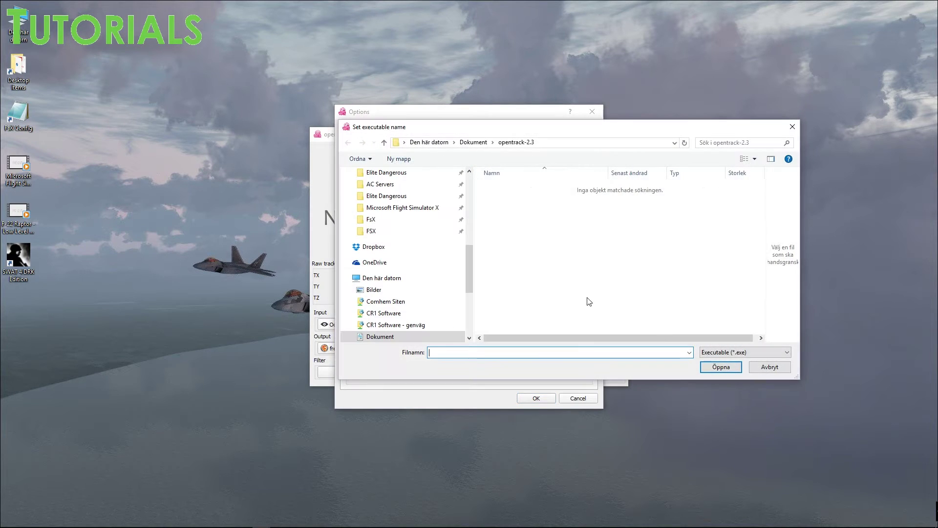
left_click(760, 368)
left_click(533, 399)
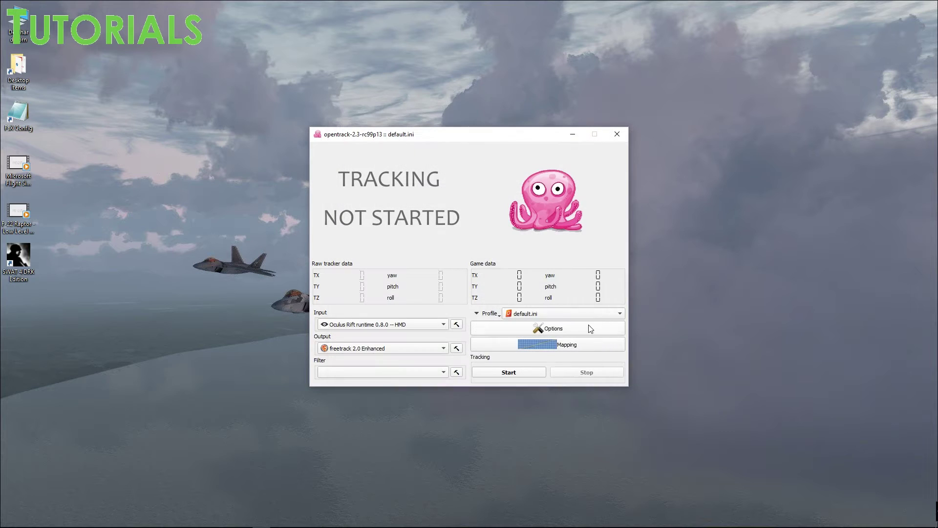
- Open the mapping properties and review the yaw, pitch, roll, X, Y and Z curves, and accept them
left_click(530, 346)
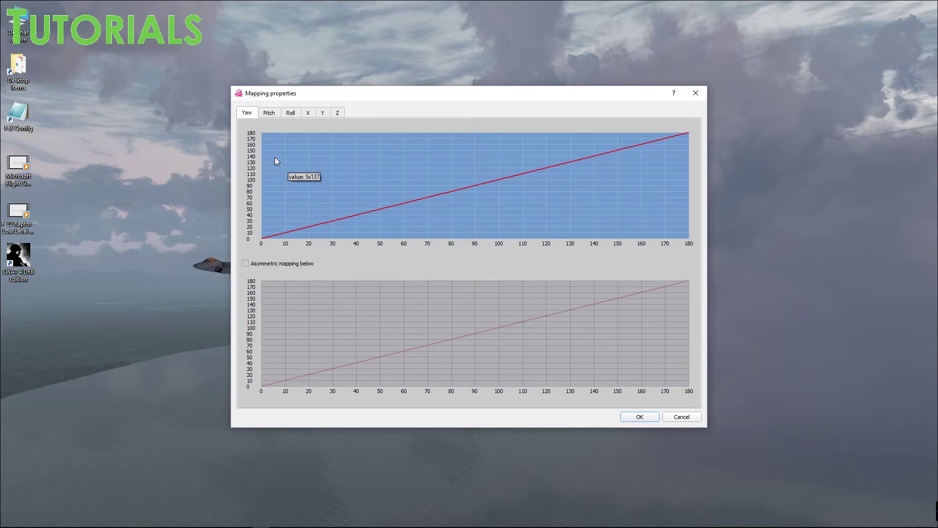
left_click(273, 113)
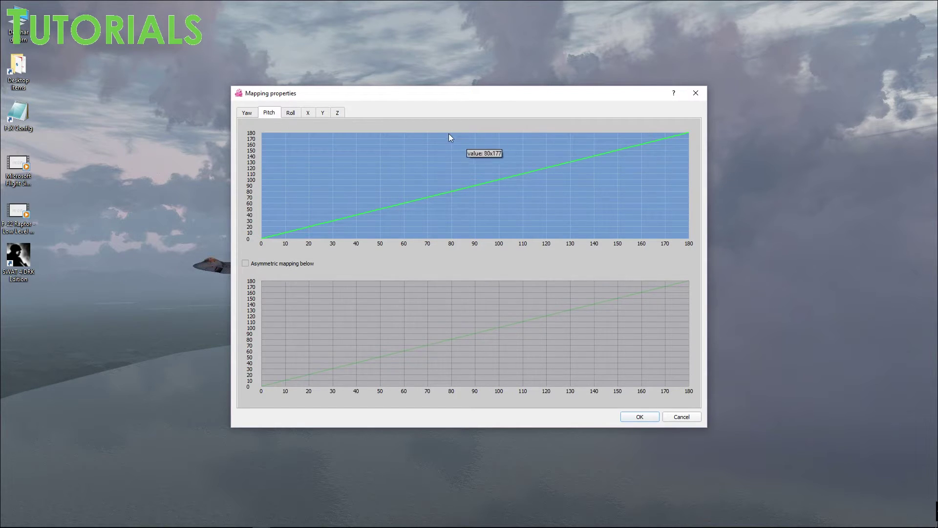
left_click(291, 113)
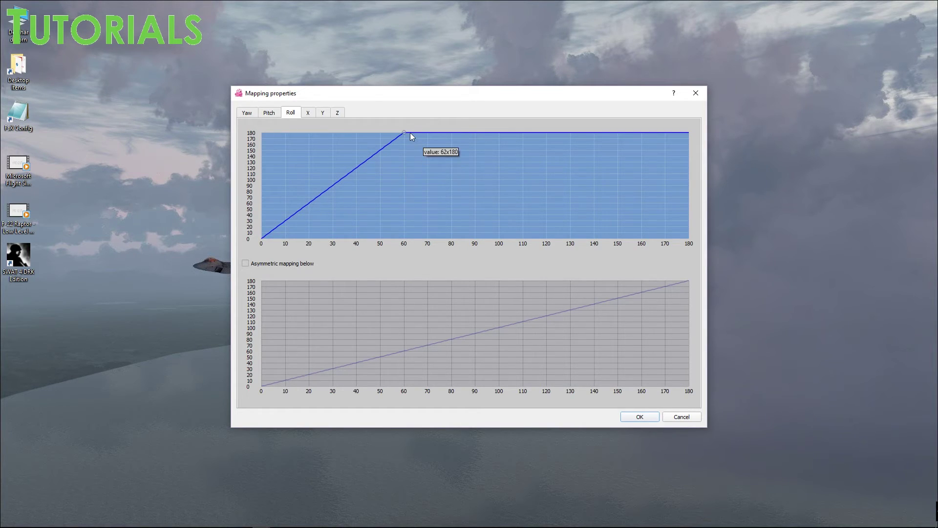
left_click(311, 114)
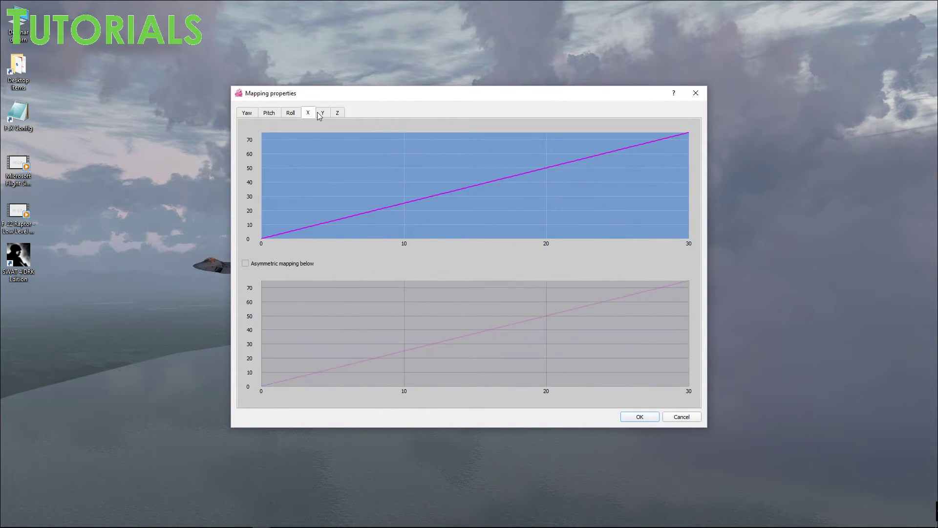
left_click(322, 113)
left_click(337, 113)
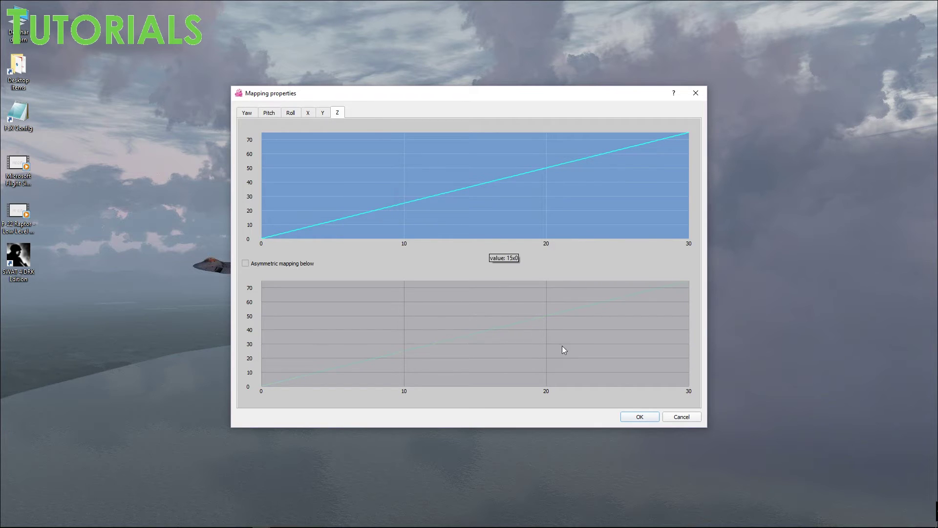
left_click(641, 416)
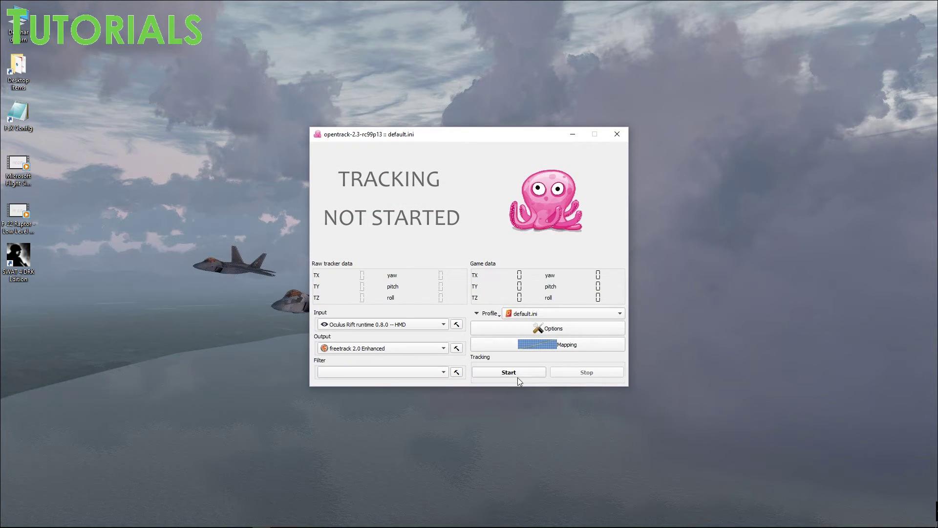
- Keep the tracking filter blank and move the opentrack window aside to free desktop space
left_click(441, 374)
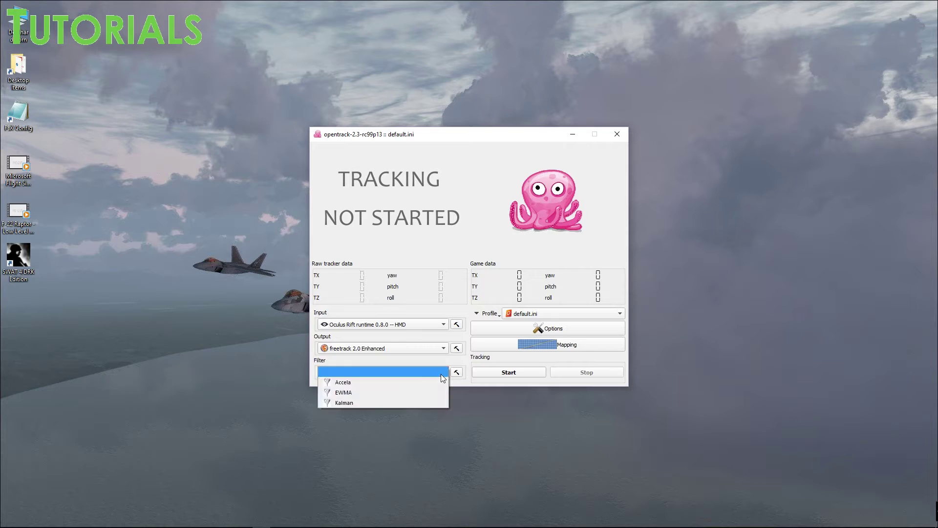
left_click(368, 371)
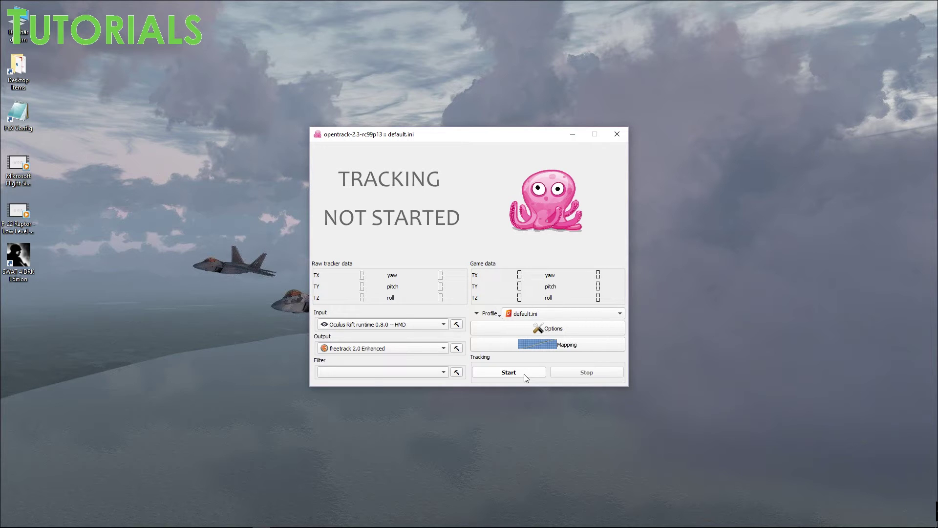
left_click_drag(530, 141, 316, 145)
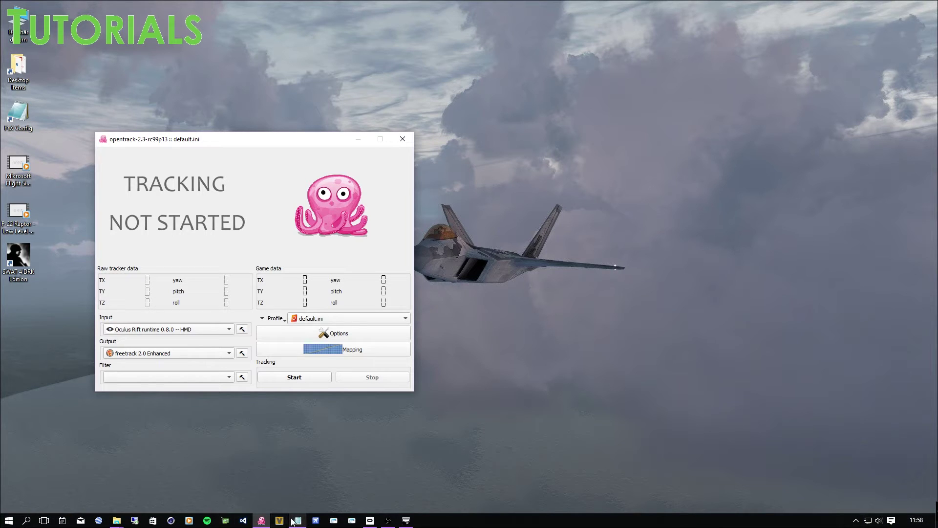
- Launch vorpX, open its configuration and choose Oculus Rift as the device in the general settings
left_click(280, 521)
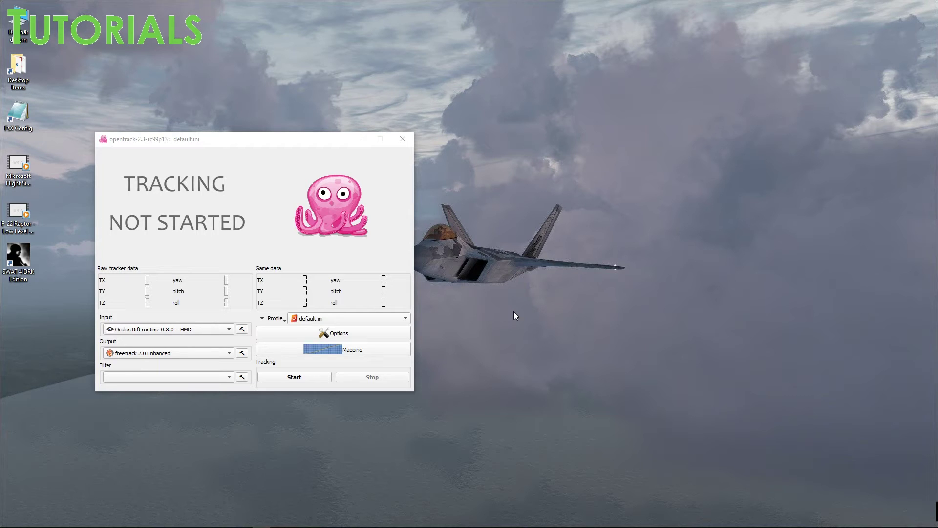
mouse_move(749, 521)
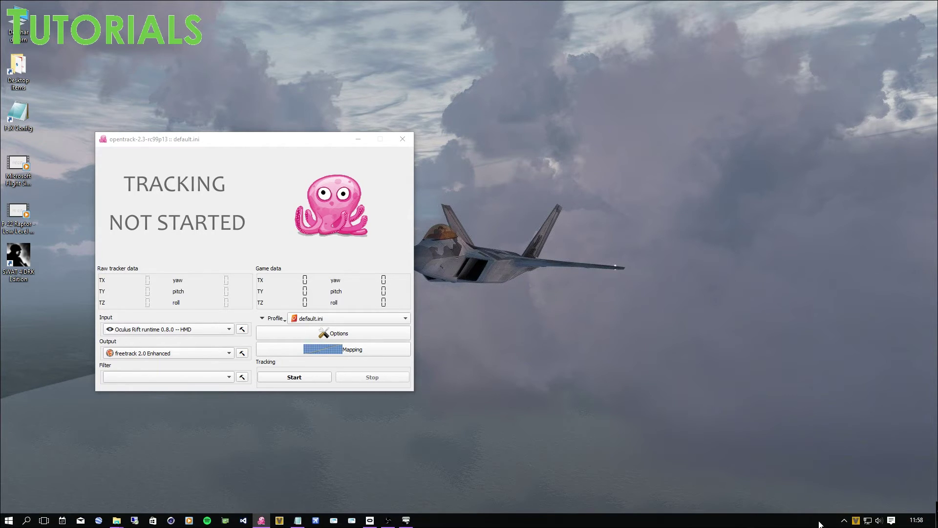
right_click(855, 520)
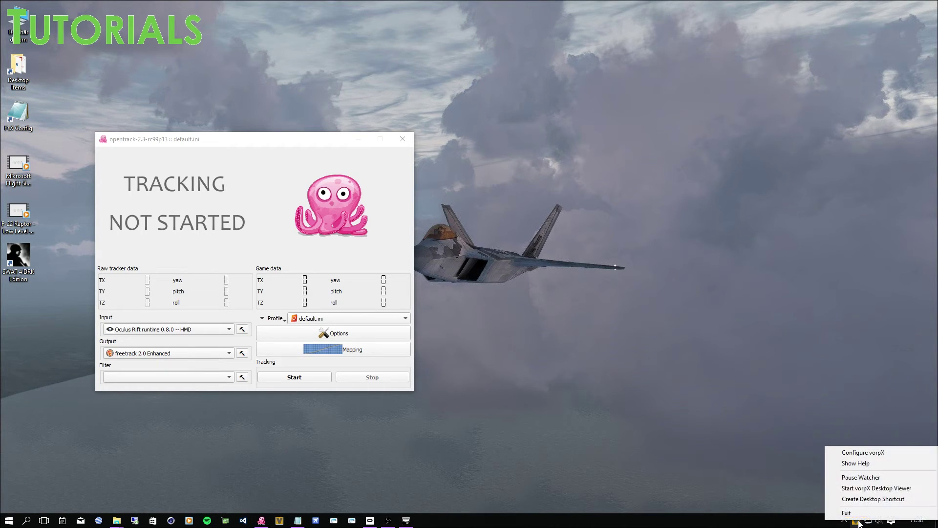
left_click(859, 463)
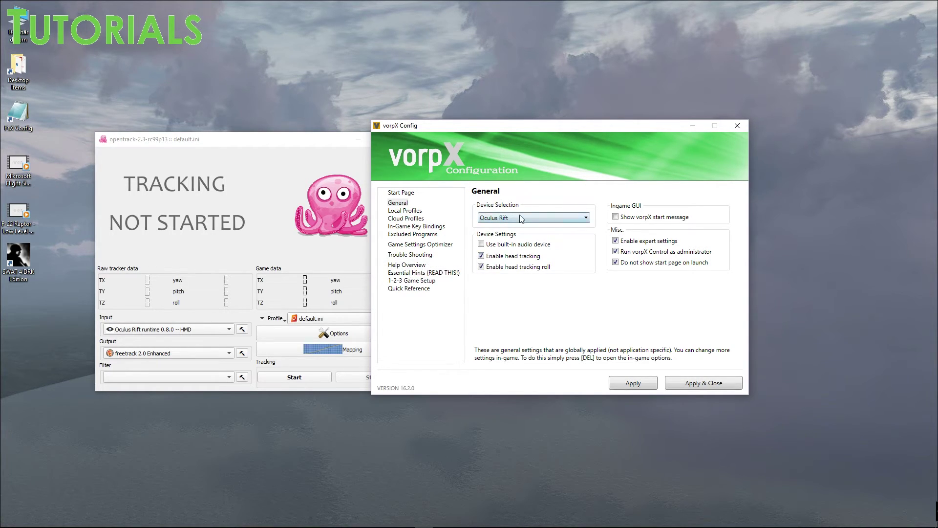
left_click(522, 219)
left_click(520, 216)
- Select ArmA III in the vorpX game settings optimizer and review its field of view, screen resolution and latency options
left_click(409, 244)
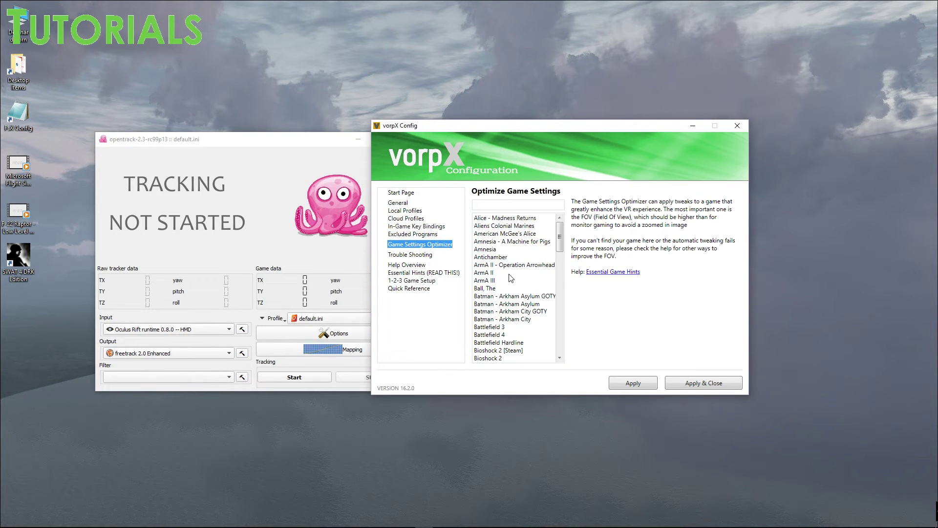
left_click(480, 281)
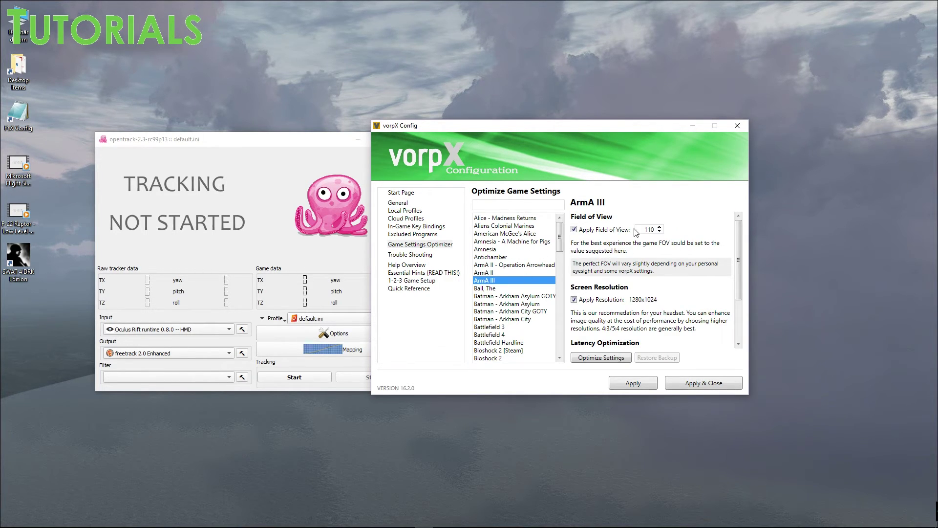
left_click(590, 231)
scroll(631, 274, "down", 1)
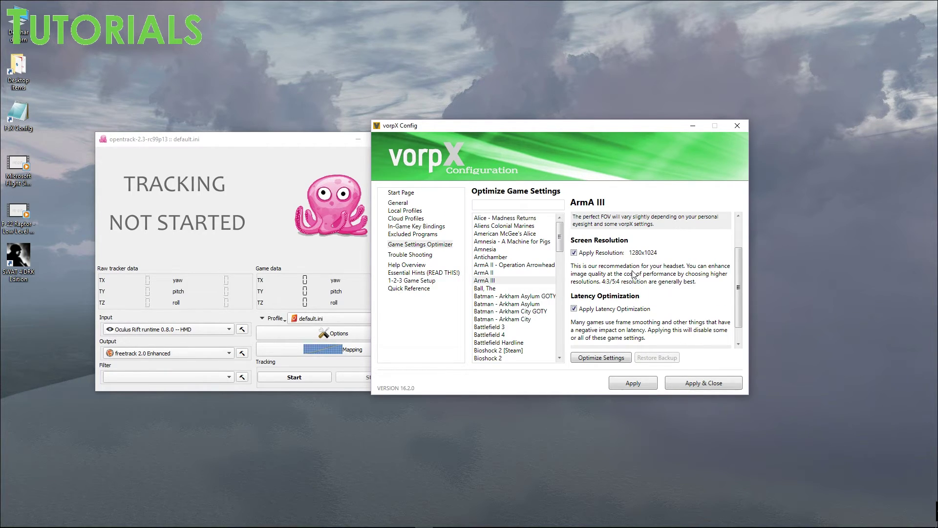
- Turn off the 1280x1024 resolution option for ArmA III, keep latency optimization enabled, and apply and close the vorpX configuration
left_click(587, 255)
scroll(717, 307, "down", 1)
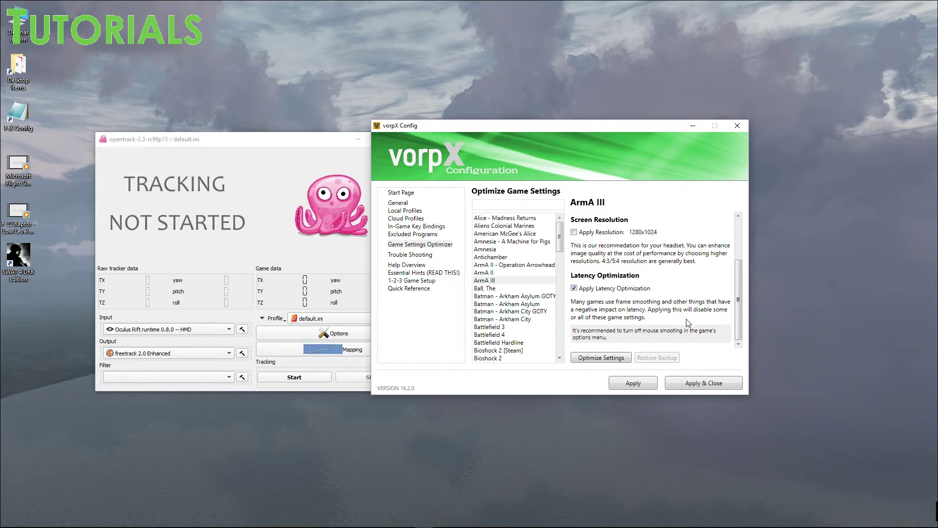
left_click(699, 385)
- Switch to the FOV Changer BETA folder, launch Arma 3 FOV Changer.exe and move its window clear of the desktop's edge
mouse_move(246, 526)
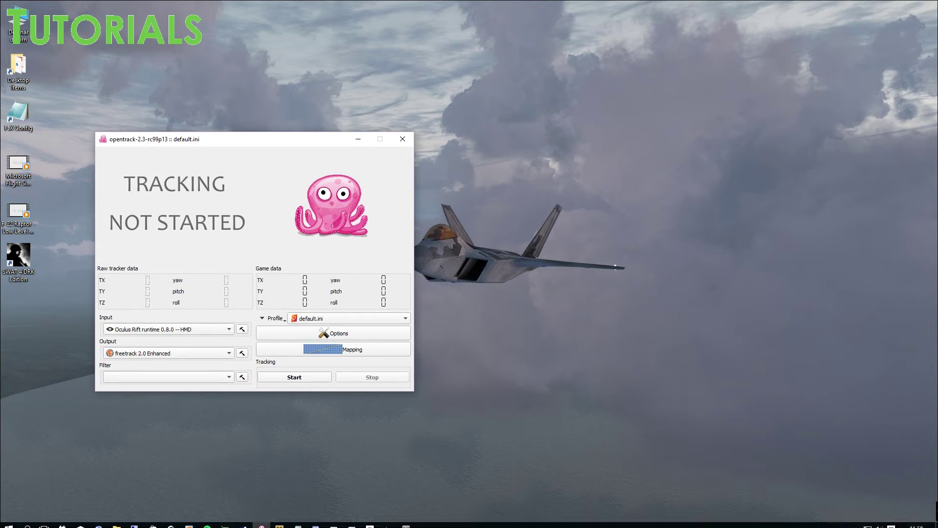
mouse_move(118, 521)
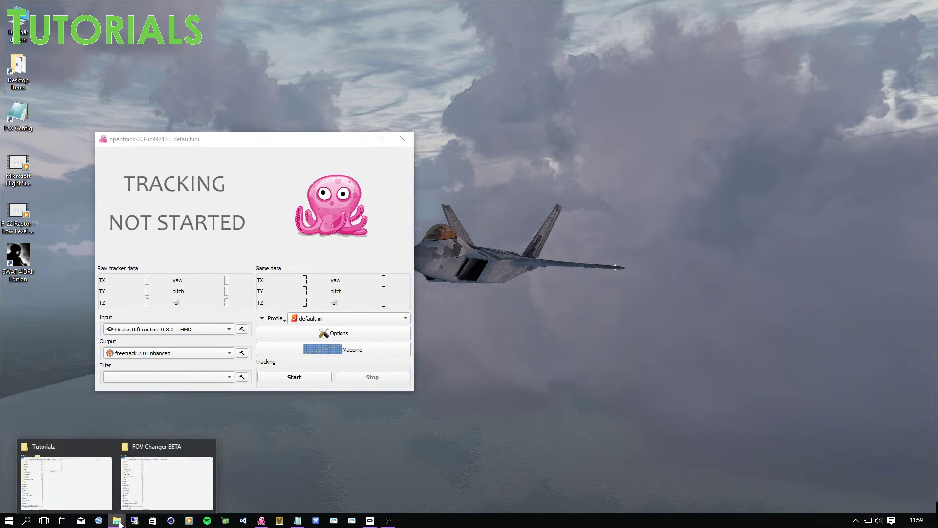
left_click(162, 486)
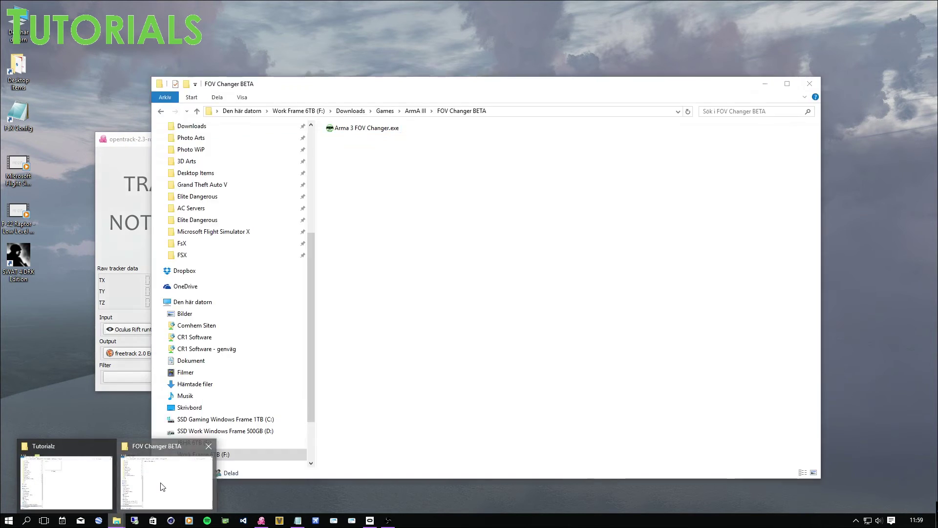
double_click(330, 130)
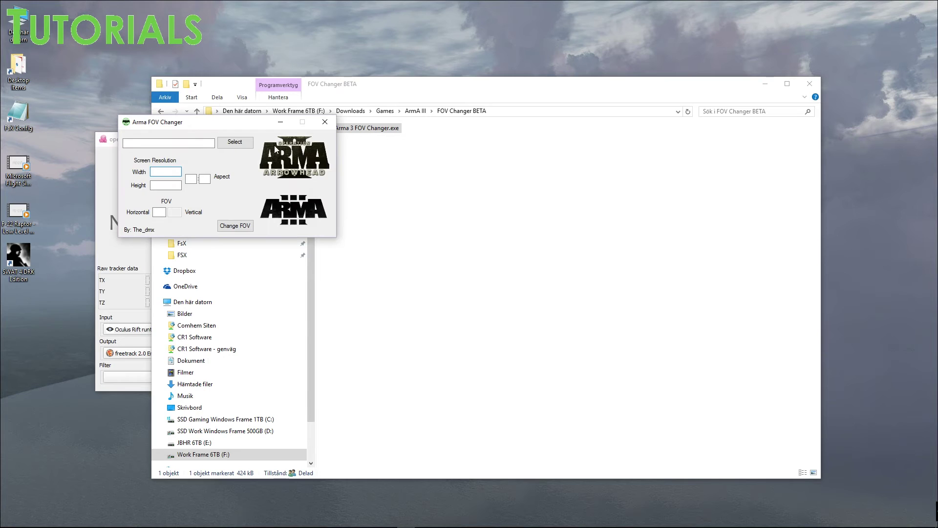
left_click_drag(226, 126, 440, 226)
- Load the player's main .Arma3Profile file from the Arma 3 - Other Profiles folder into the FOV changer
left_click(449, 242)
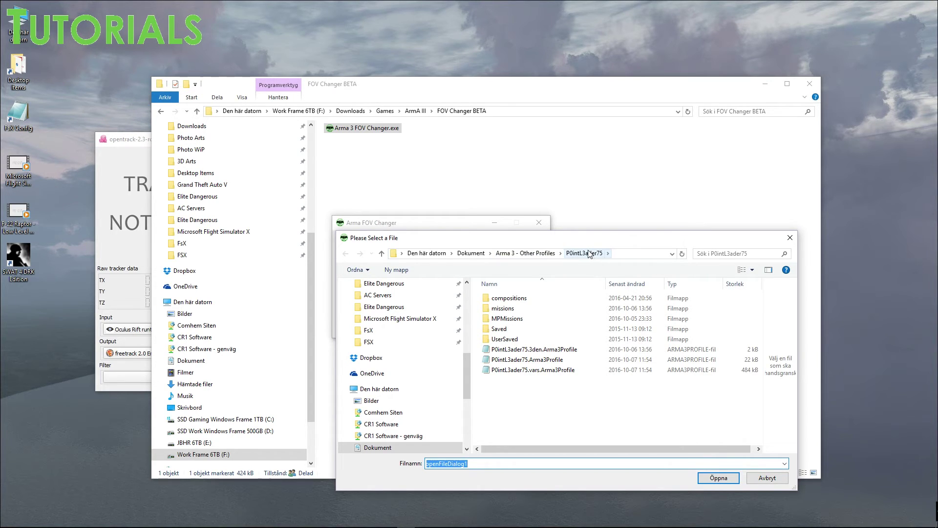
left_click(509, 361)
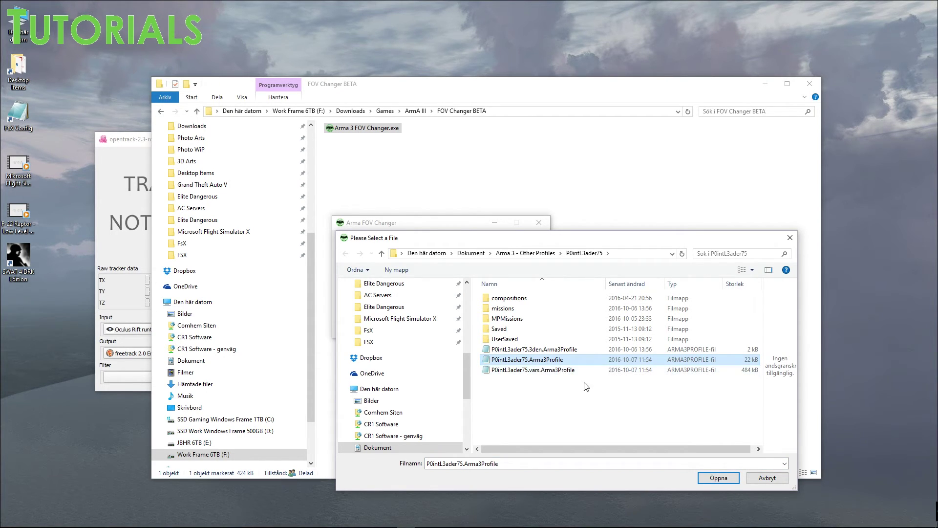
left_click(717, 477)
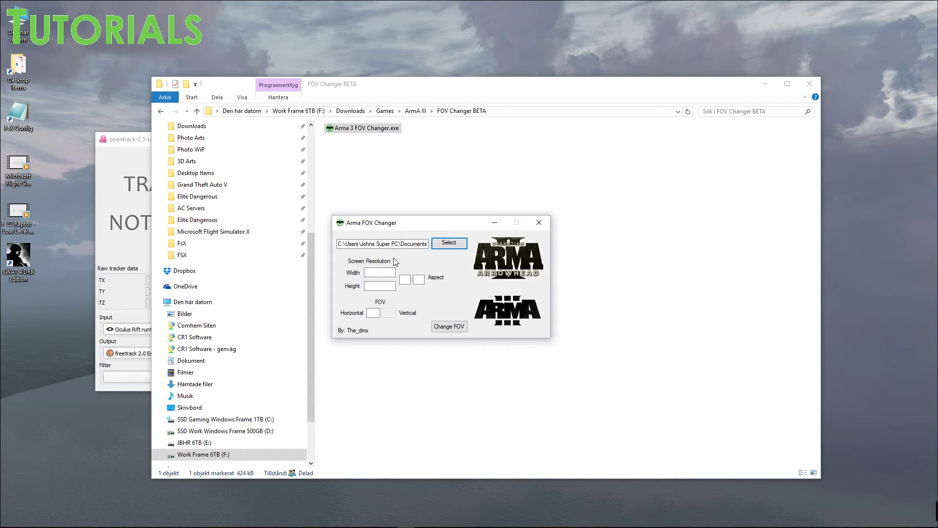
- Apply a 960 x 1080 resolution with 8:9 aspect and 110 horizontal FOV to the profile, and put the FOV changer and folder away
left_click(383, 272)
mouse_move(139, 524)
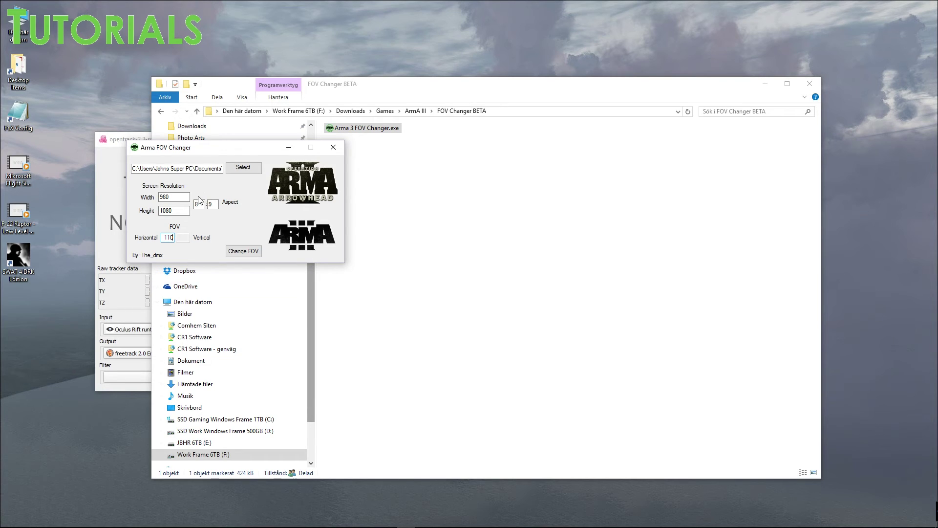
left_click(180, 199)
left_click(240, 252)
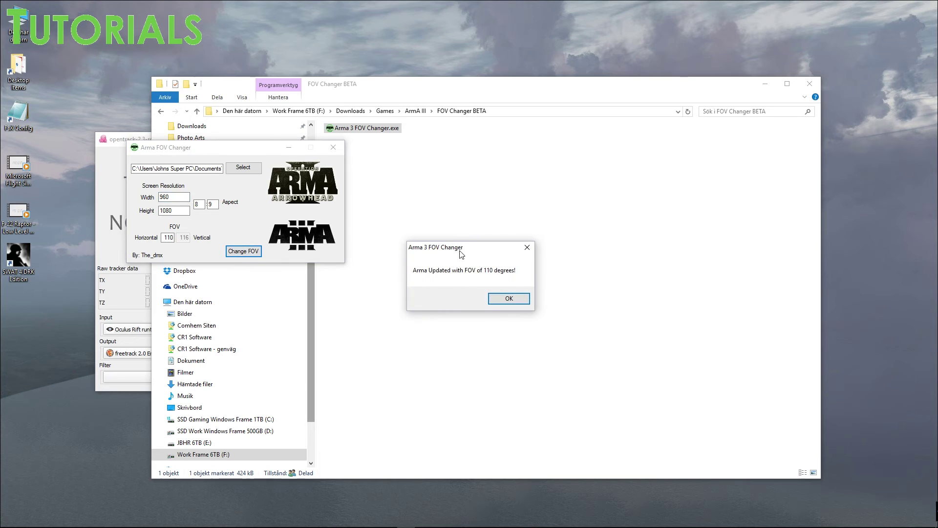
left_click(503, 302)
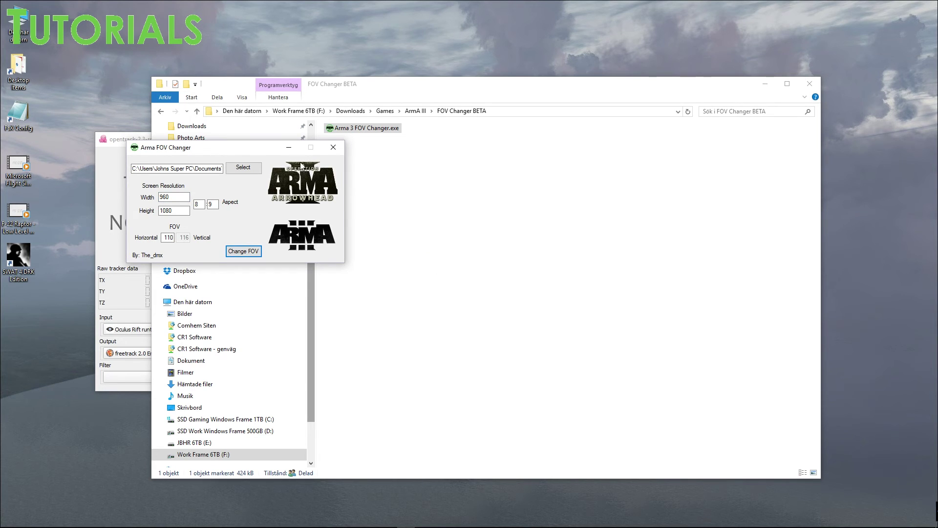
left_click(333, 147)
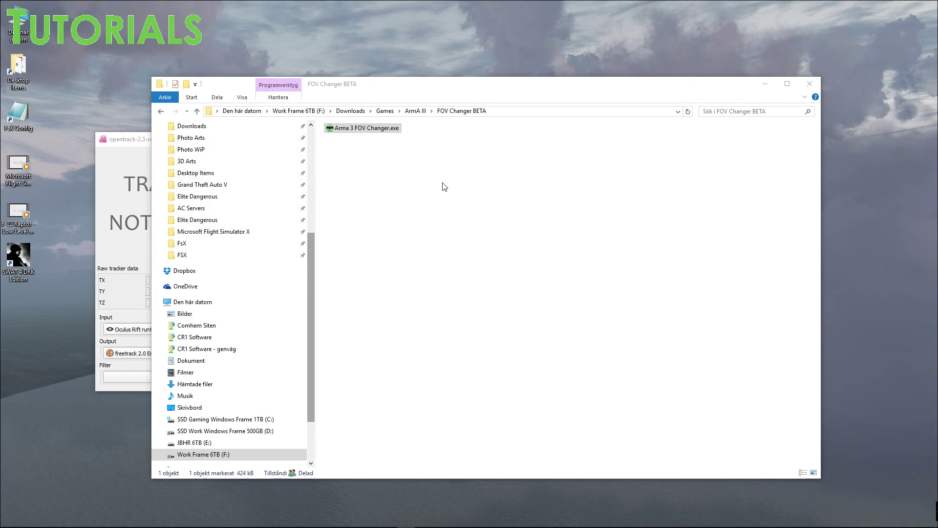
left_click(765, 83)
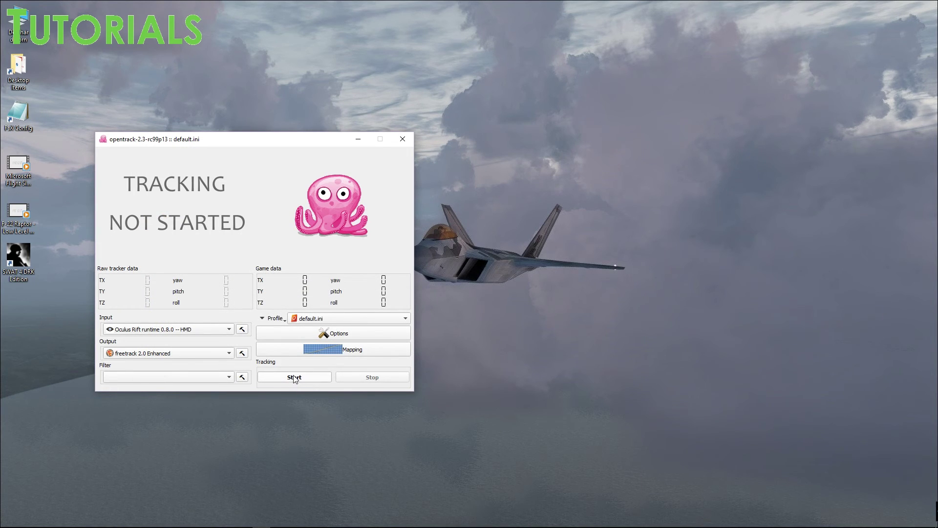
- Check that vorpX Control is running in the background, start head tracking in opentrack and minimize its window
mouse_move(843, 525)
left_click(855, 520)
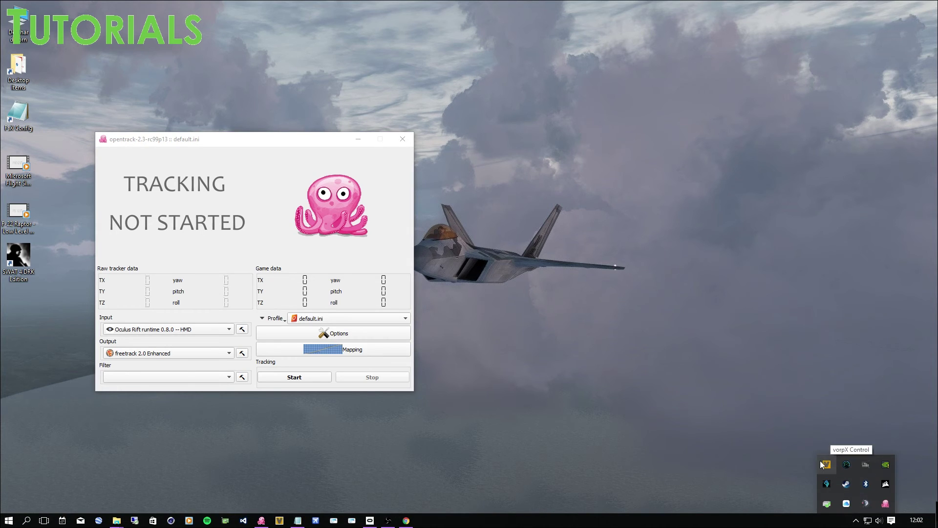
left_click(294, 377)
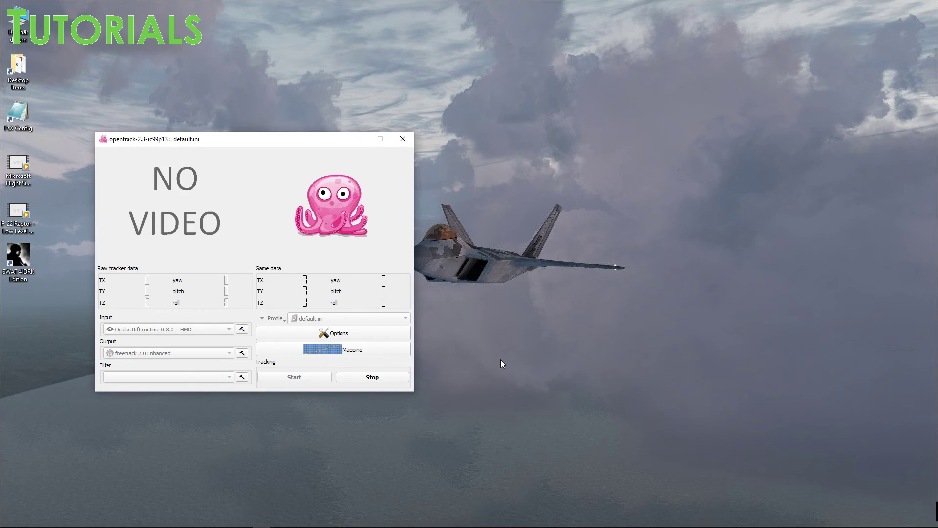
left_click(359, 139)
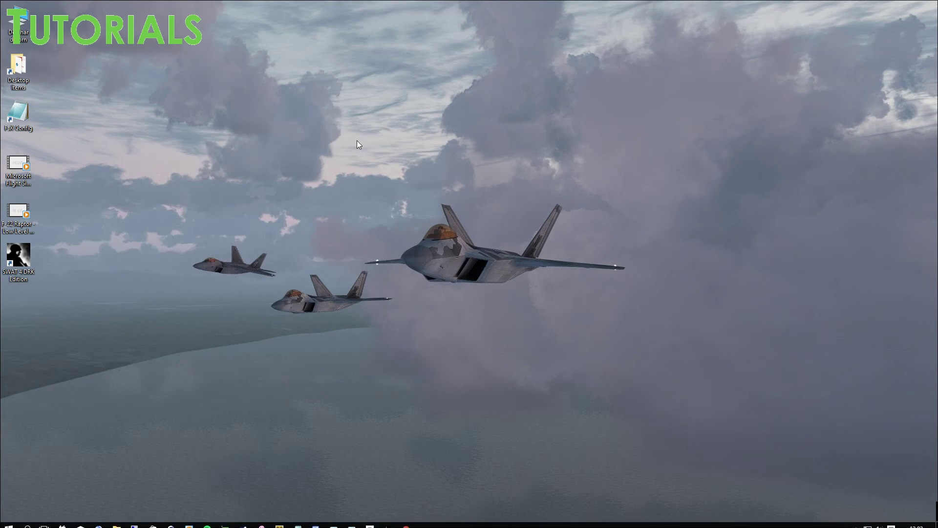
- Launch Arma 3 through Steam and open the BattlEye anti-cheat settings in the game launcher
left_click(856, 520)
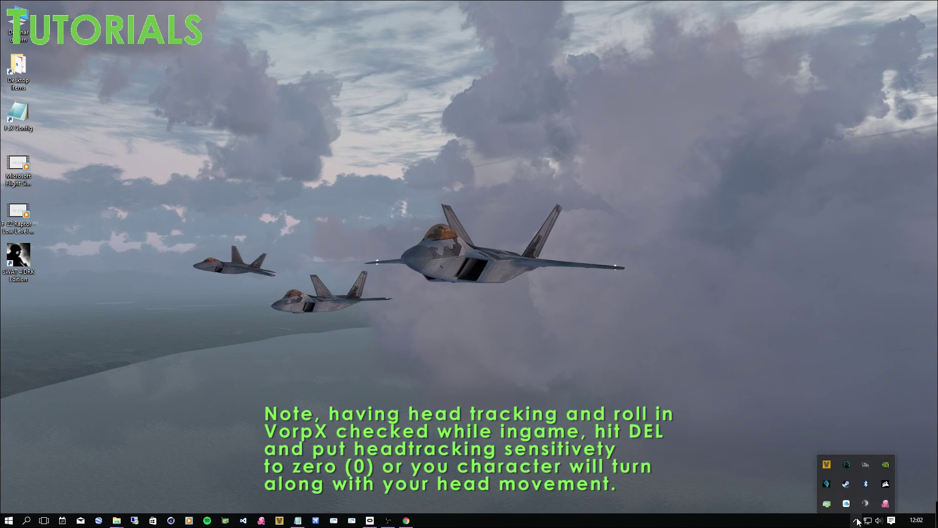
right_click(845, 484)
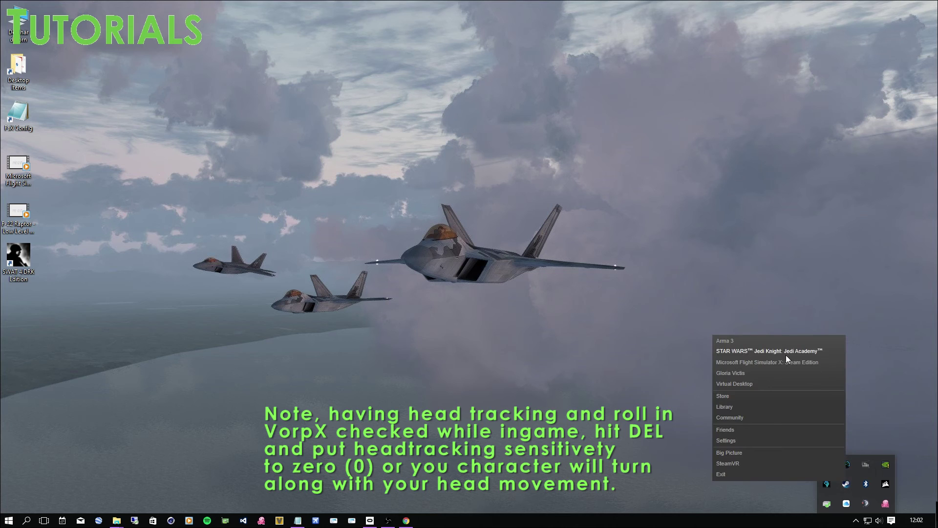
left_click(725, 340)
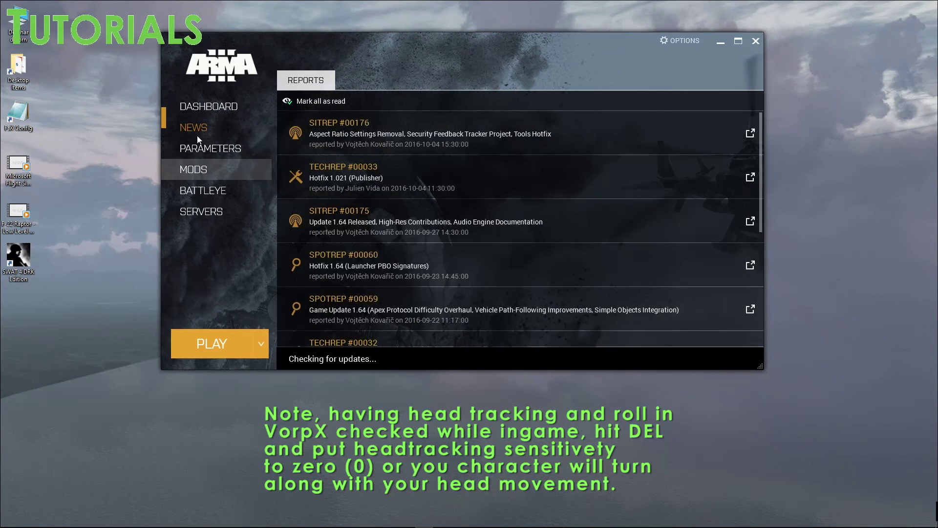
left_click(205, 192)
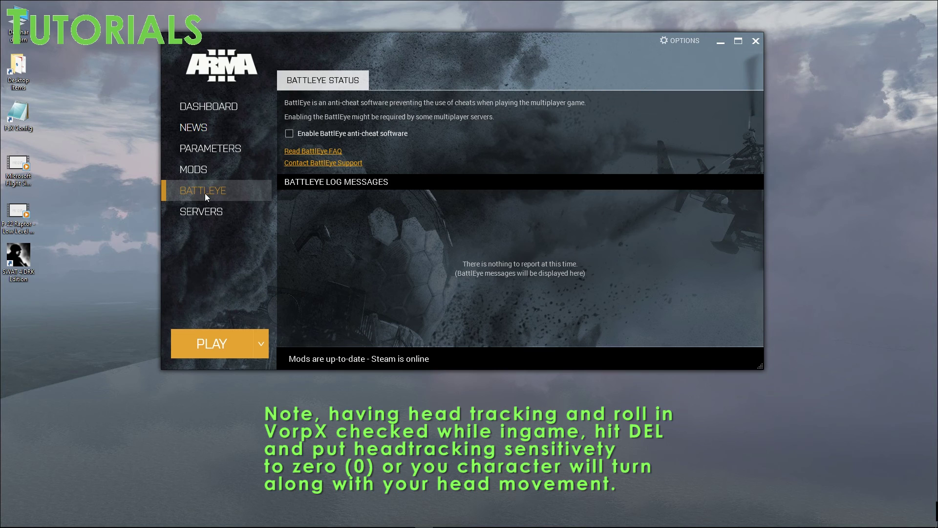